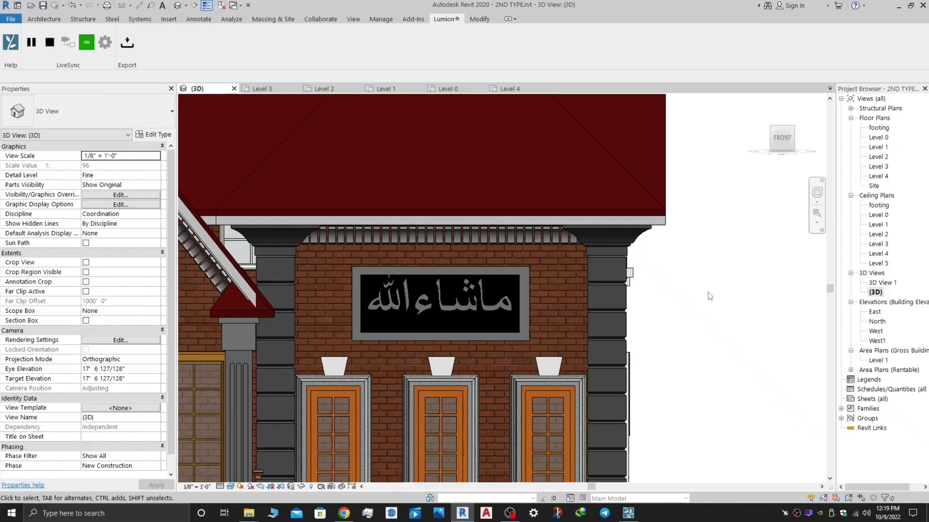
Examine the main roof and its gables from the front and from several oblique angles
{"action": "scroll", "coordinate": [669, 282], "scroll_direction": "down", "scroll_amount": 2}
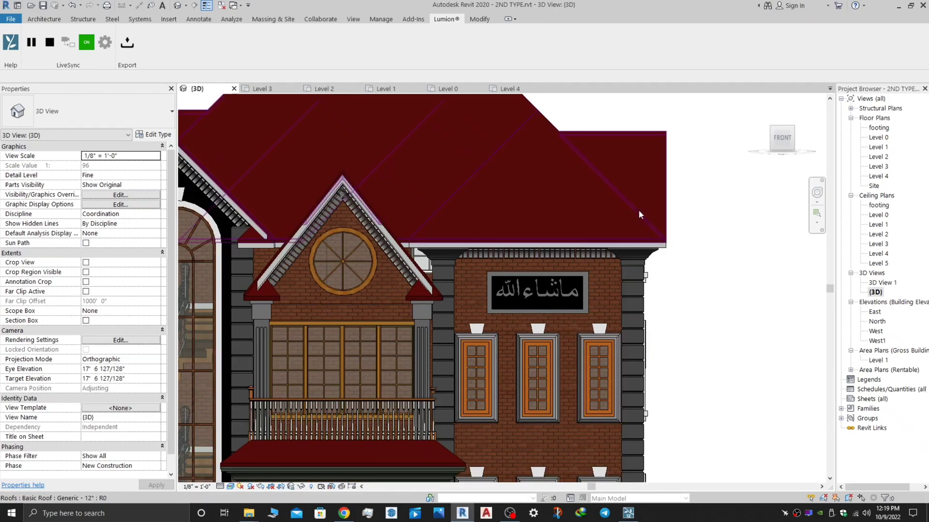
{"action": "left_click", "coordinate": [620, 213]}
{"action": "middle_click_drag", "start_coordinate": [582, 217], "coordinate": [597, 170], "text": "shift"}
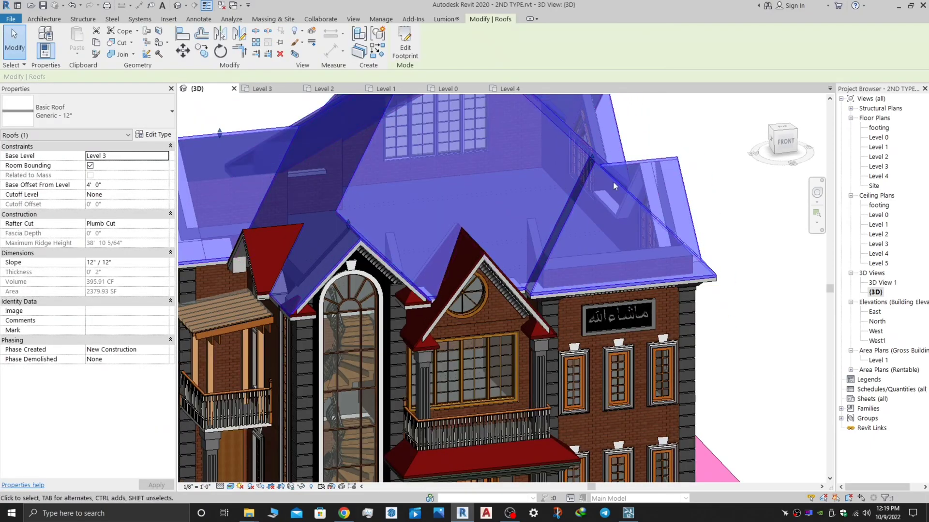
{"action": "key", "text": "Escape"}
{"action": "scroll", "coordinate": [586, 225], "scroll_direction": "down", "scroll_amount": 3}
{"action": "middle_click_drag", "start_coordinate": [593, 227], "coordinate": [518, 243], "text": "shift"}
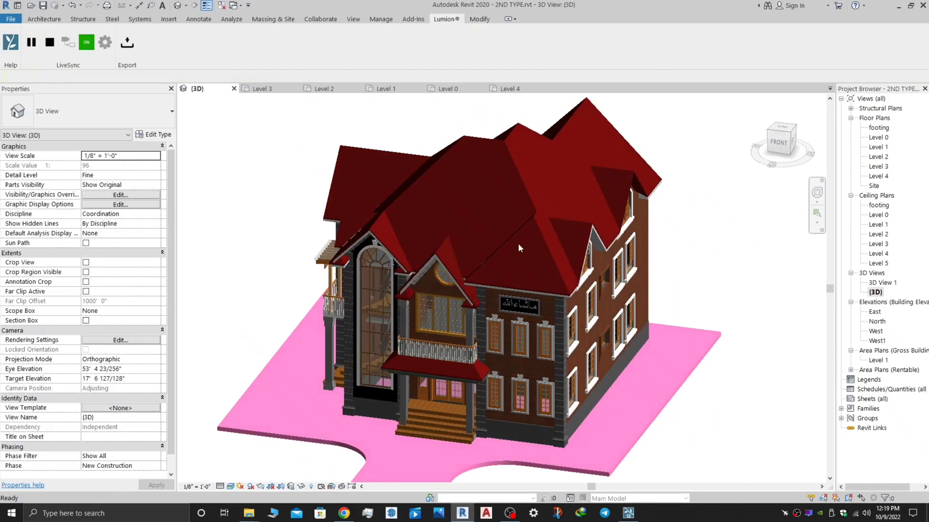
{"action": "scroll", "coordinate": [498, 277], "scroll_direction": "up", "scroll_amount": 5}
{"action": "scroll", "coordinate": [502, 286], "scroll_direction": "down", "scroll_amount": 2}
{"action": "middle_click_drag", "start_coordinate": [502, 286], "coordinate": [591, 292], "text": "shift"}
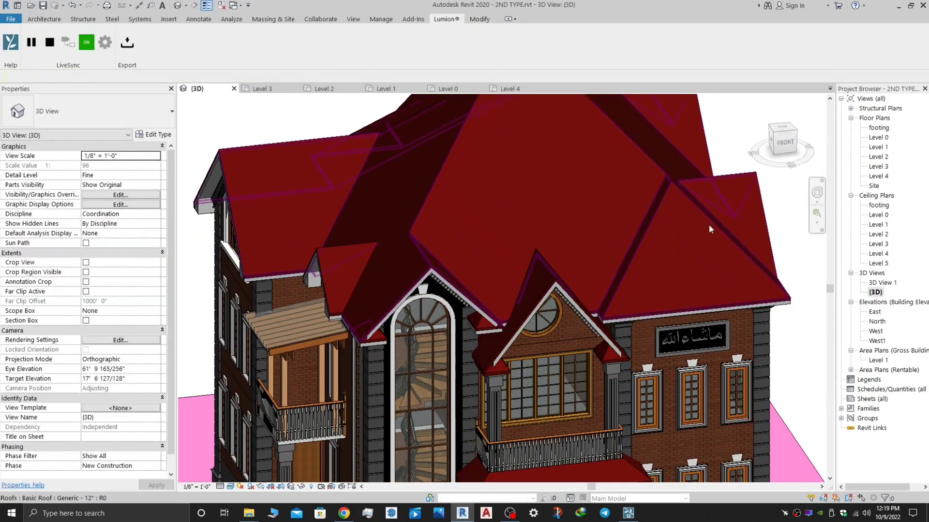
{"action": "left_click", "coordinate": [786, 146]}
{"action": "scroll", "coordinate": [578, 236], "scroll_direction": "up", "scroll_amount": 4}
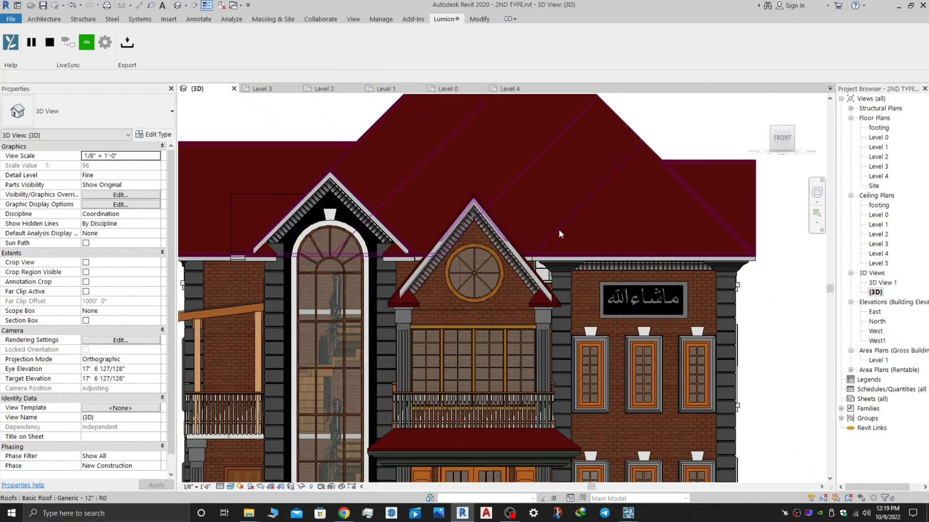
{"action": "middle_click_drag", "start_coordinate": [629, 161], "coordinate": [451, 203], "text": "shift"}
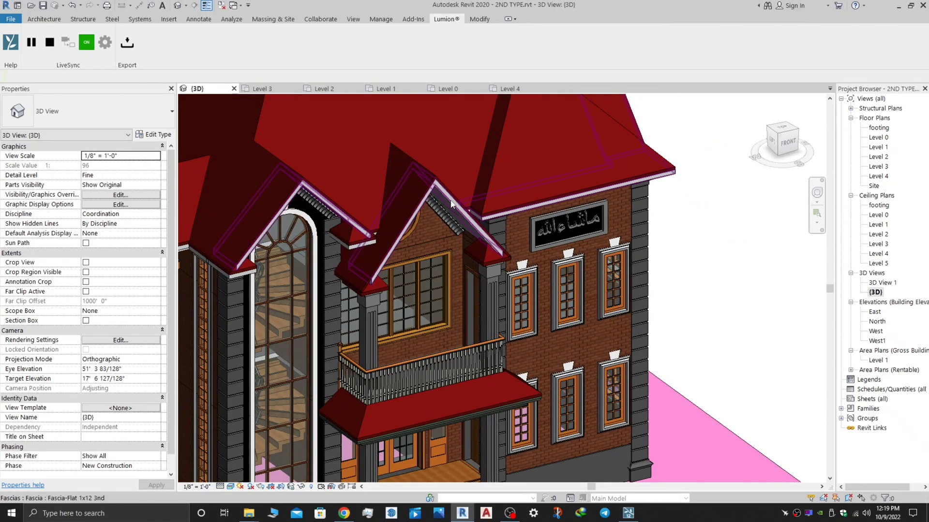
{"action": "middle_click_drag", "start_coordinate": [496, 129], "coordinate": [528, 261]}
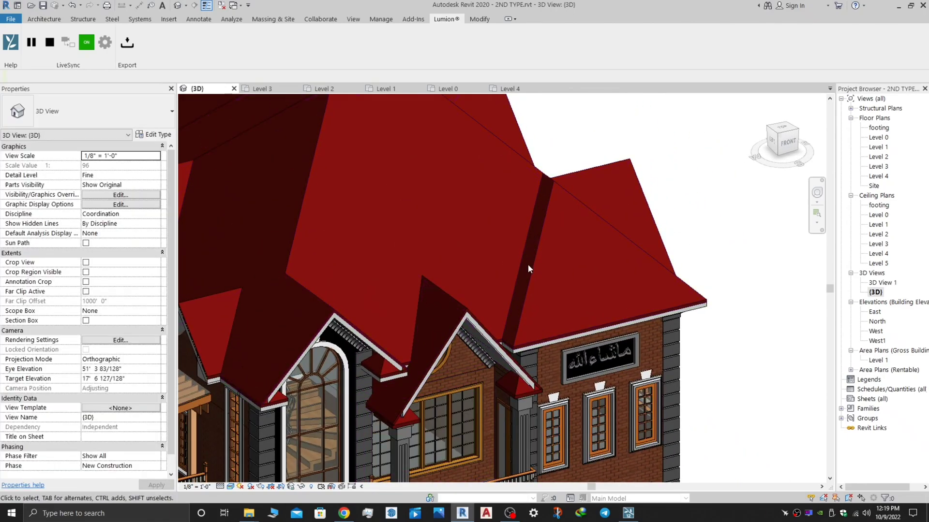
{"action": "middle_click_drag", "start_coordinate": [538, 184], "coordinate": [549, 217], "text": "shift"}
{"action": "left_click", "coordinate": [781, 140]}
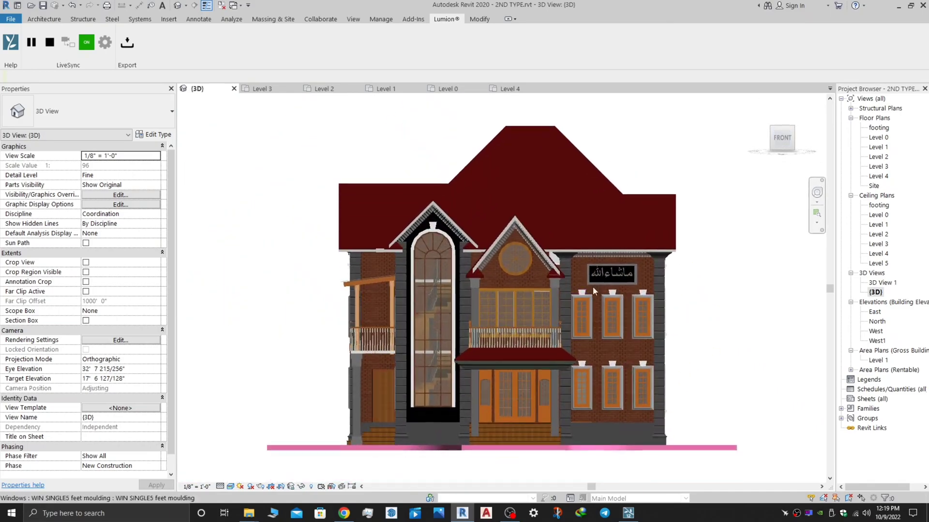
Copy the main roof 5 inches straight up and delete the dormer opening cut that is not fully defined
{"action": "left_click", "coordinate": [641, 213]}
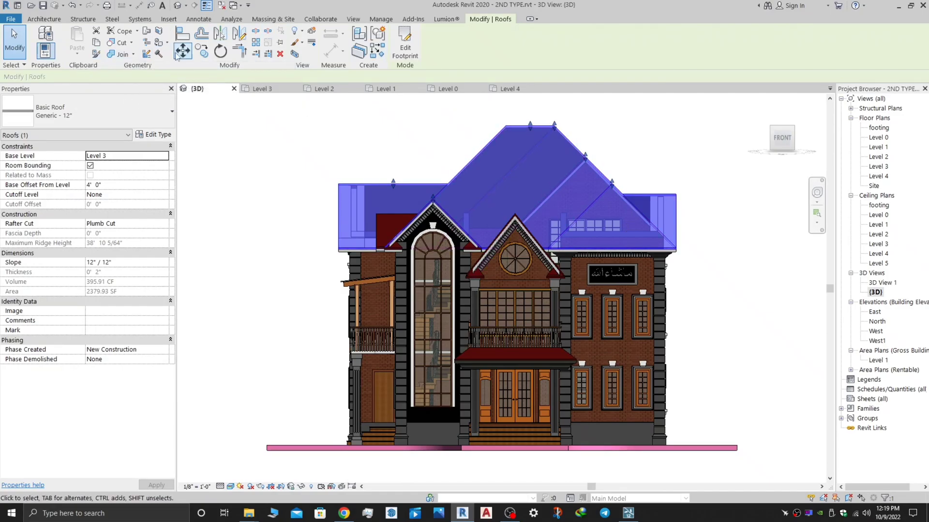
{"action": "left_click", "coordinate": [201, 51]}
{"action": "scroll", "coordinate": [673, 251], "scroll_direction": "up", "scroll_amount": 6}
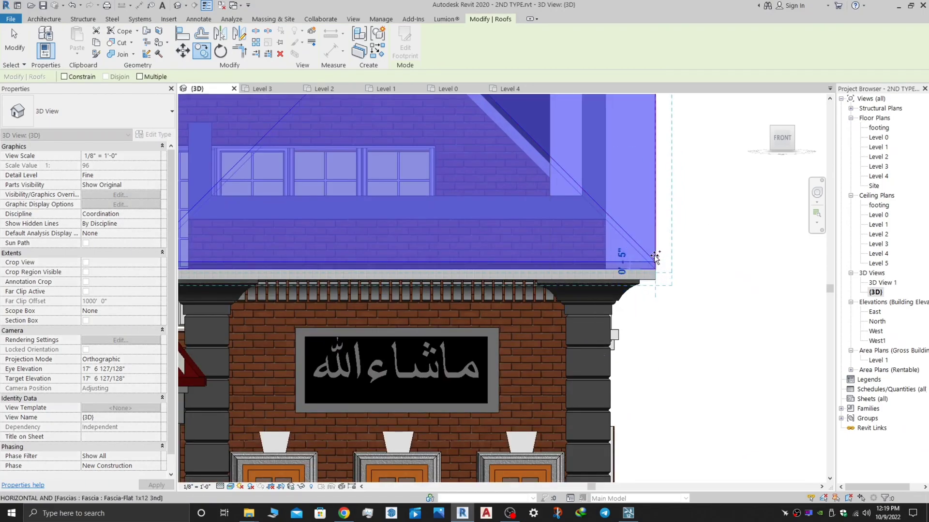
{"action": "left_click", "coordinate": [669, 261]}
{"action": "scroll", "coordinate": [669, 262], "scroll_direction": "down", "scroll_amount": 2}
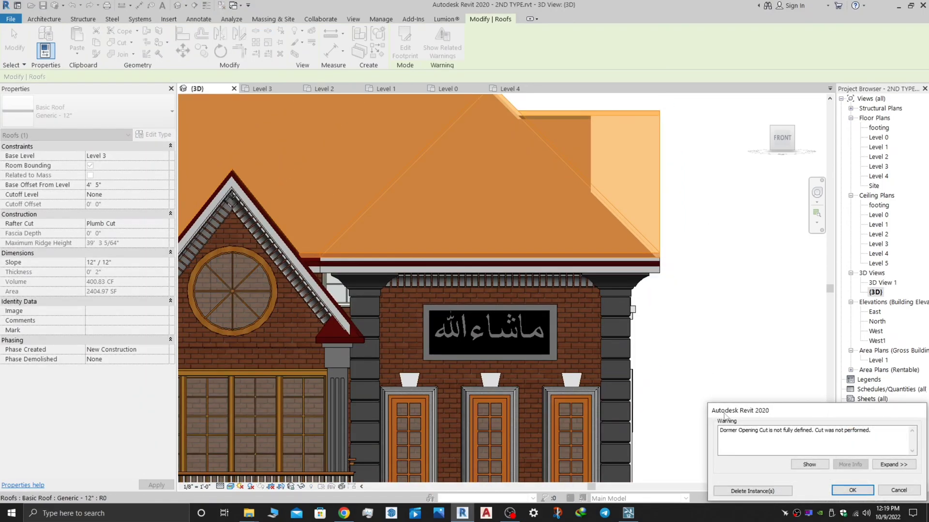
{"action": "left_click", "coordinate": [791, 491]}
{"action": "scroll", "coordinate": [733, 341], "scroll_direction": "down", "scroll_amount": 4}
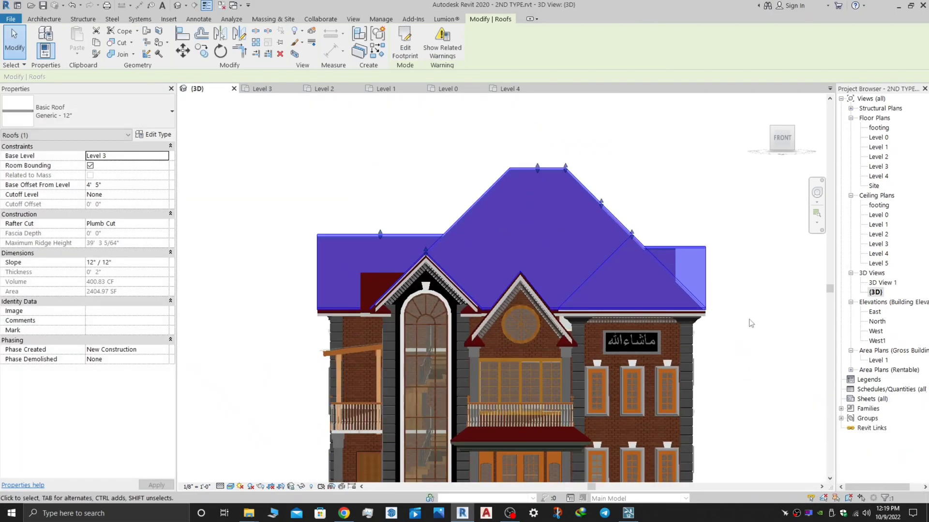
Change the copied roof's type to Basic Roof Generic - 12" - Filled
{"action": "middle_click_drag", "start_coordinate": [733, 341], "coordinate": [810, 341], "text": "shift"}
{"action": "left_click", "coordinate": [110, 121]}
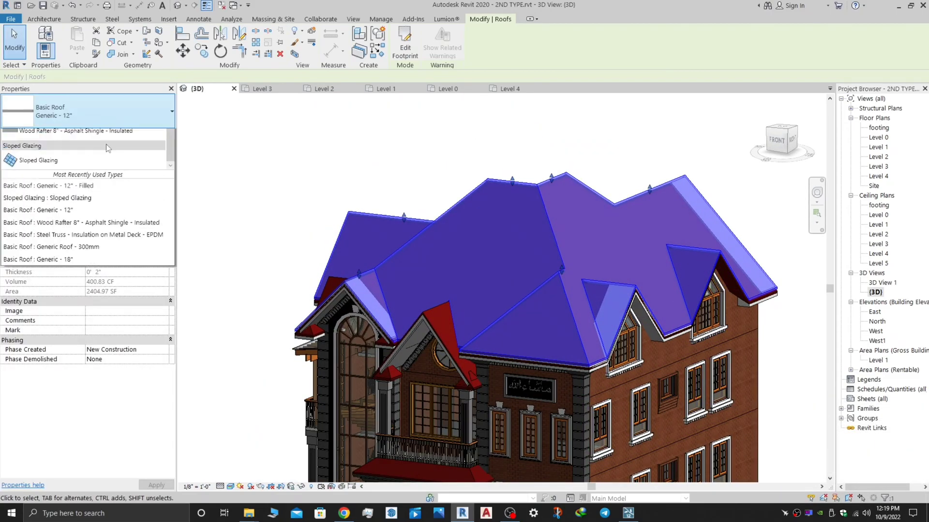
{"action": "scroll", "coordinate": [78, 175], "scroll_direction": "up", "scroll_amount": 1}
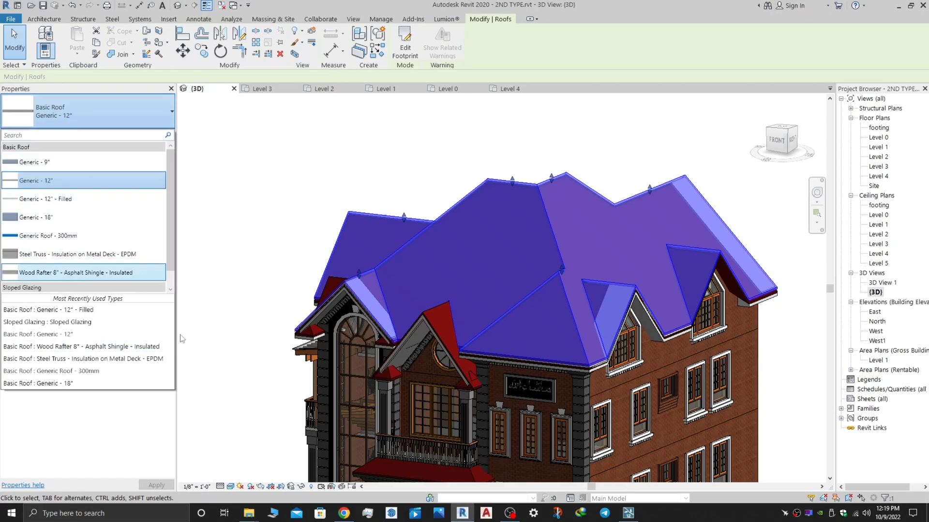
{"action": "left_click", "coordinate": [61, 217]}
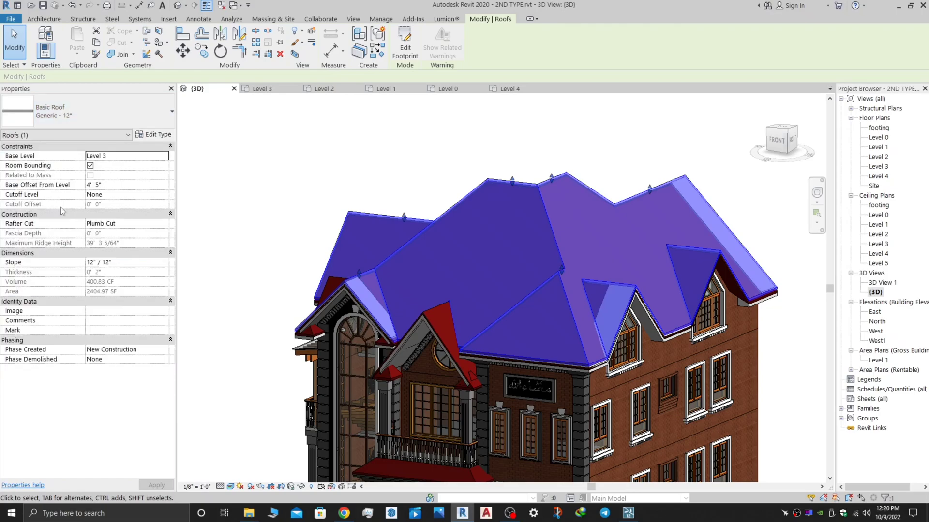
{"action": "middle_click_drag", "start_coordinate": [535, 334], "coordinate": [792, 326], "text": "shift"}
{"action": "left_click", "coordinate": [764, 237]}
{"action": "middle_click_drag", "start_coordinate": [765, 237], "coordinate": [631, 246], "text": "shift"}
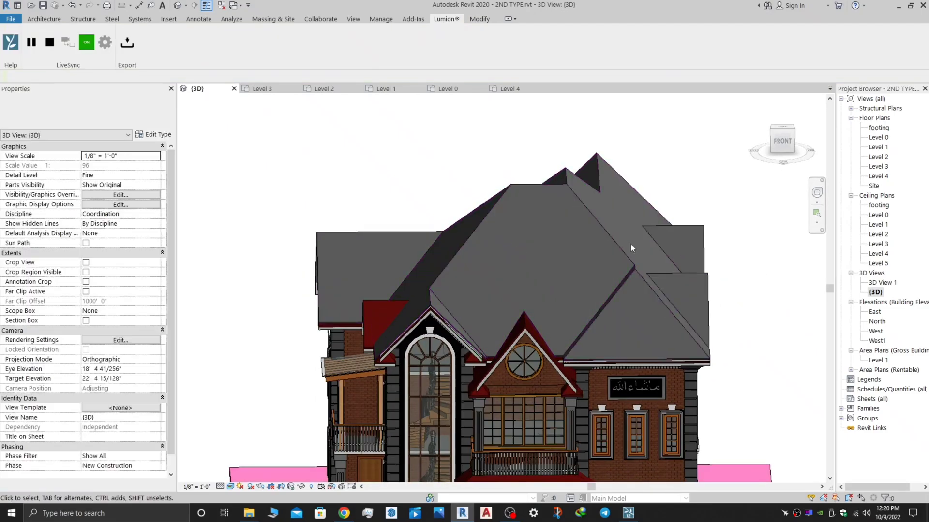
Check the layer structure of the copied roof's type and close it without edits
{"action": "left_click", "coordinate": [616, 245]}
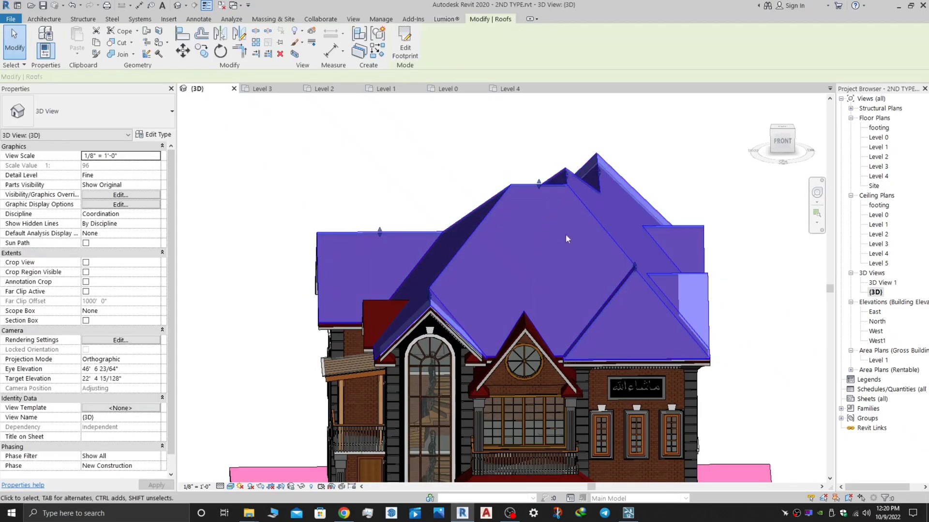
{"action": "left_click", "coordinate": [153, 134]}
{"action": "left_click", "coordinate": [439, 124]}
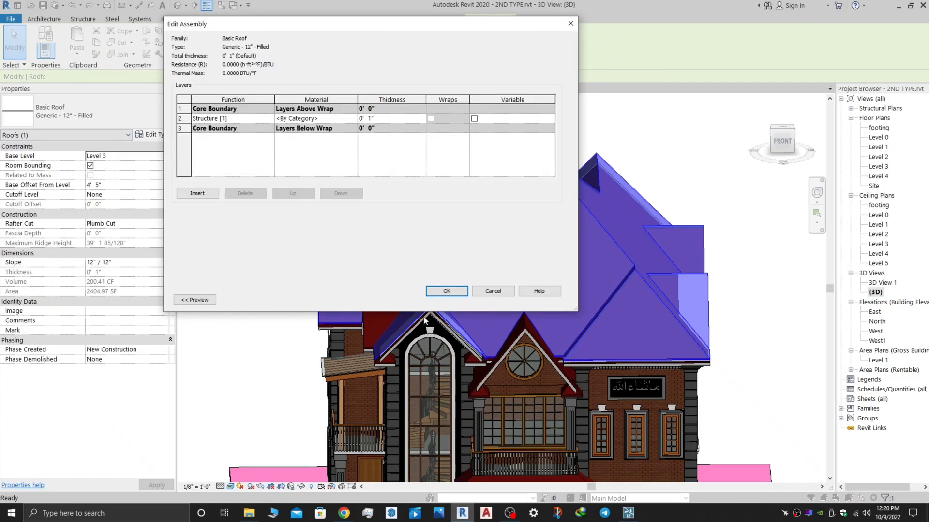
{"action": "left_click", "coordinate": [447, 292]}
{"action": "left_click", "coordinate": [457, 299]}
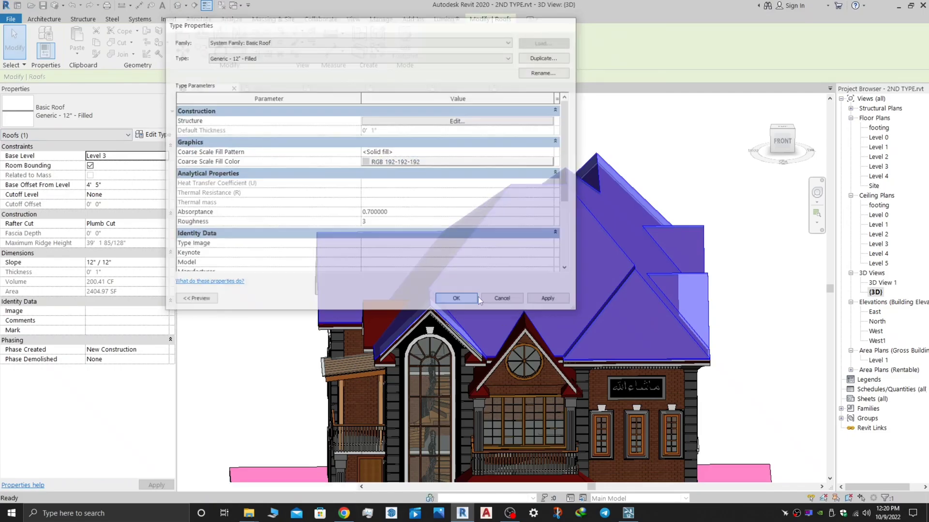
{"action": "key", "text": "Escape"}
{"action": "middle_click_drag", "start_coordinate": [666, 239], "coordinate": [655, 288], "text": "shift"}
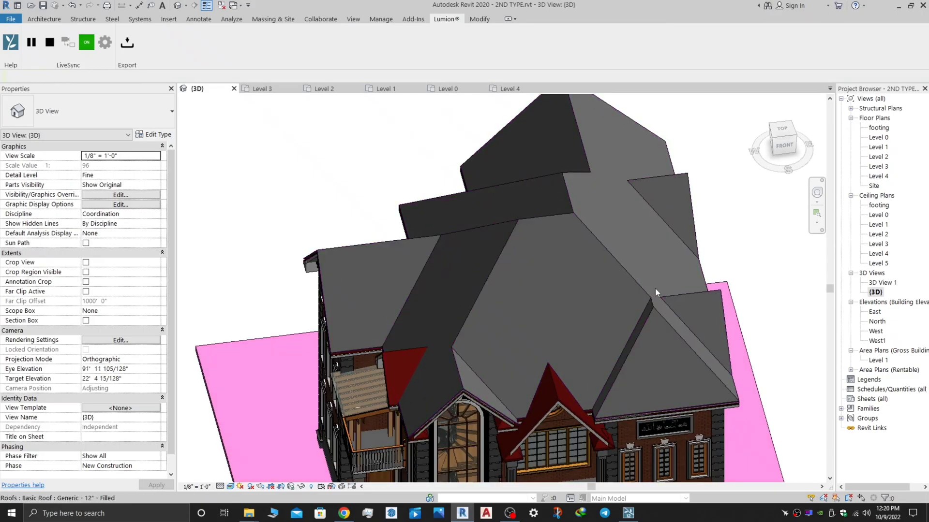
Start a vertical opening on the copied roof and open the Level 4 floor plan for sketching its boundary
{"action": "left_click", "coordinate": [786, 133]}
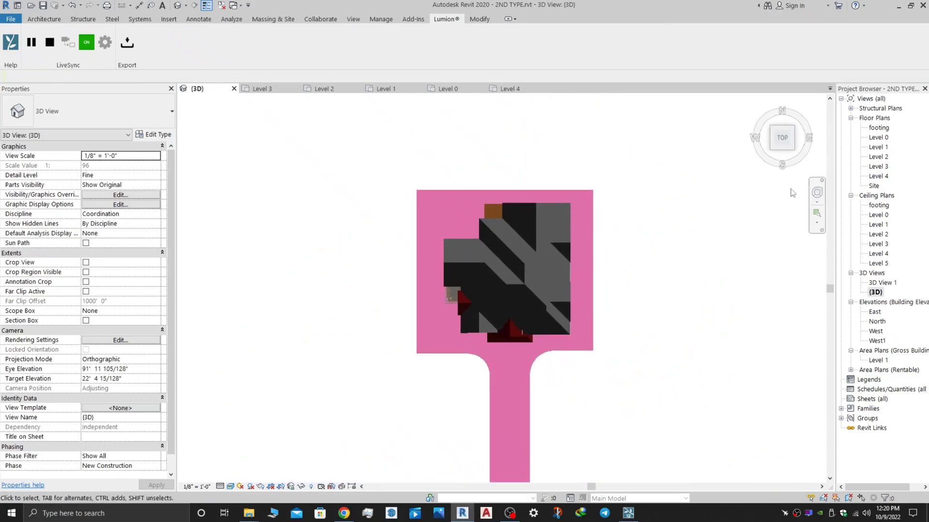
{"action": "left_click", "coordinate": [52, 19]}
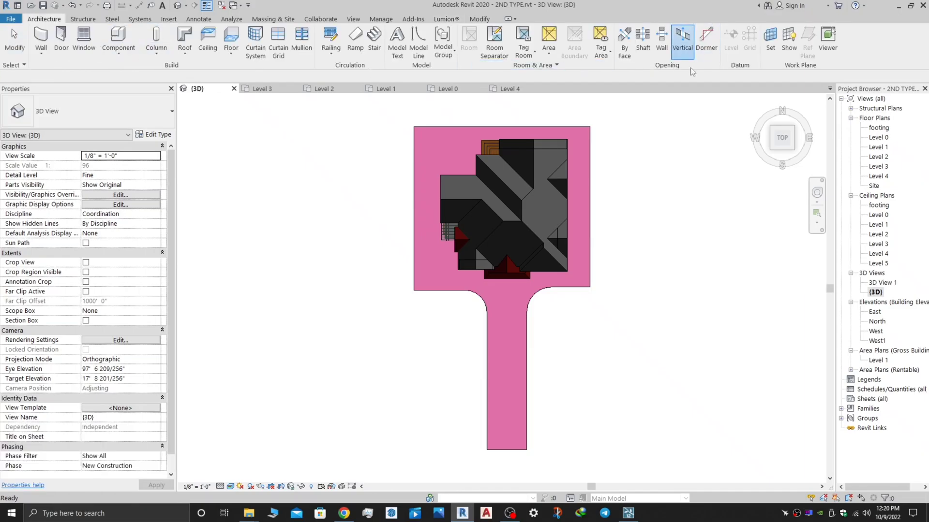
{"action": "left_click", "coordinate": [683, 43]}
{"action": "scroll", "coordinate": [525, 215], "scroll_direction": "up", "scroll_amount": 4}
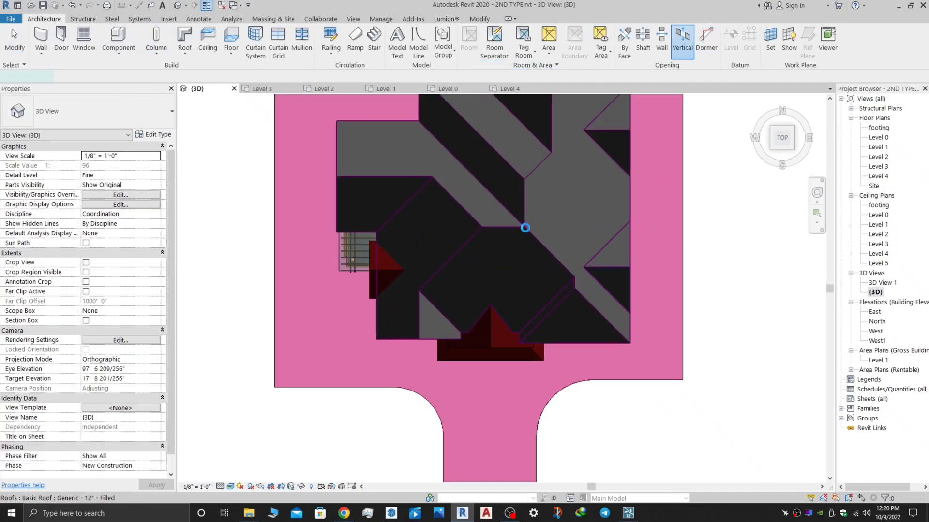
{"action": "mouse_move", "coordinate": [639, 297]}
{"action": "middle_mouse_down", "text": "shift"}
{"action": "mouse_move", "coordinate": [630, 191]}
{"action": "mouse_move", "coordinate": [641, 187]}
{"action": "middle_mouse_up", "text": "shift"}
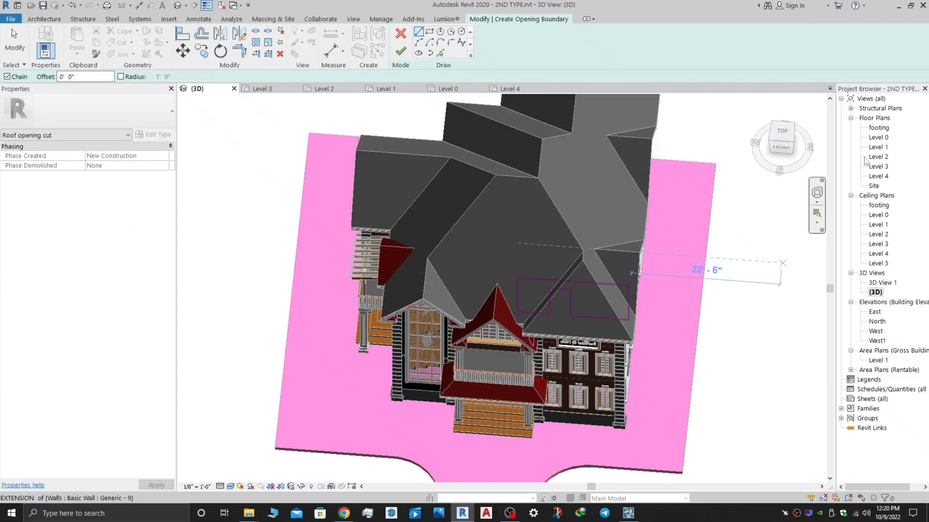
{"action": "double_click", "coordinate": [878, 176]}
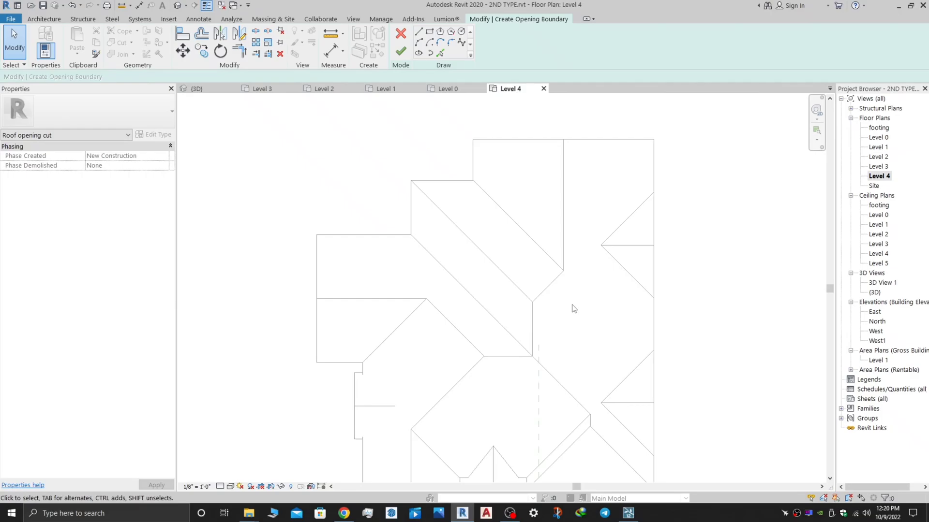
{"action": "scroll", "coordinate": [481, 330], "scroll_direction": "down", "scroll_amount": 2}
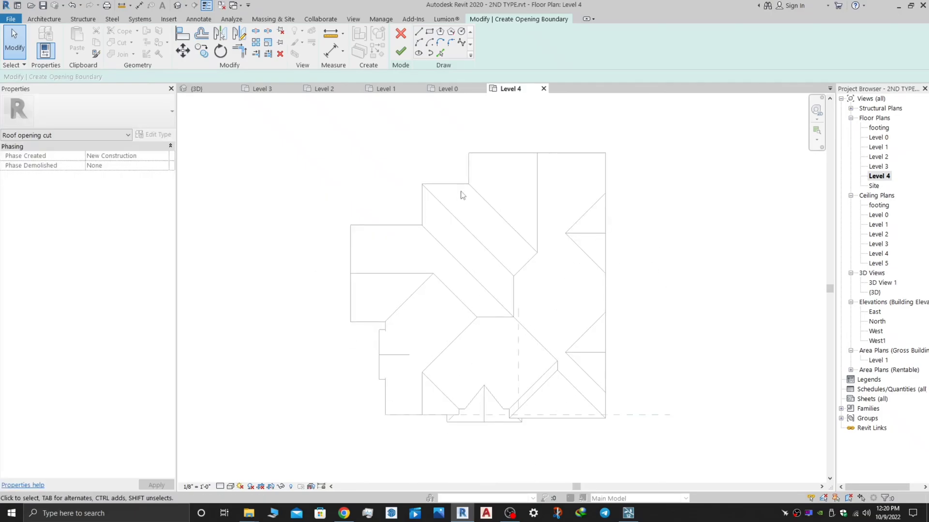
Trace a boundary loop inside the large east roof face by picking its chained edges with a 3" inward offset
{"action": "left_click", "coordinate": [440, 53]}
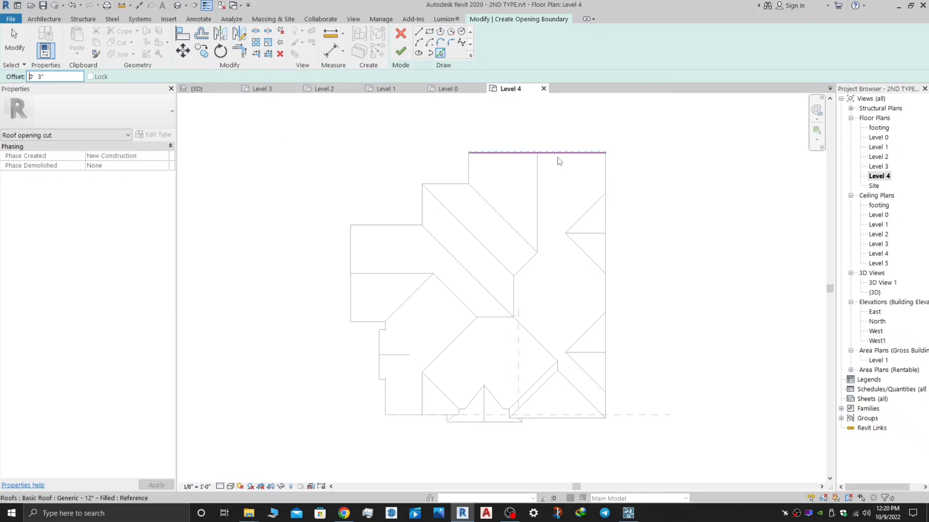
{"action": "scroll", "coordinate": [556, 156], "scroll_direction": "up", "scroll_amount": 2}
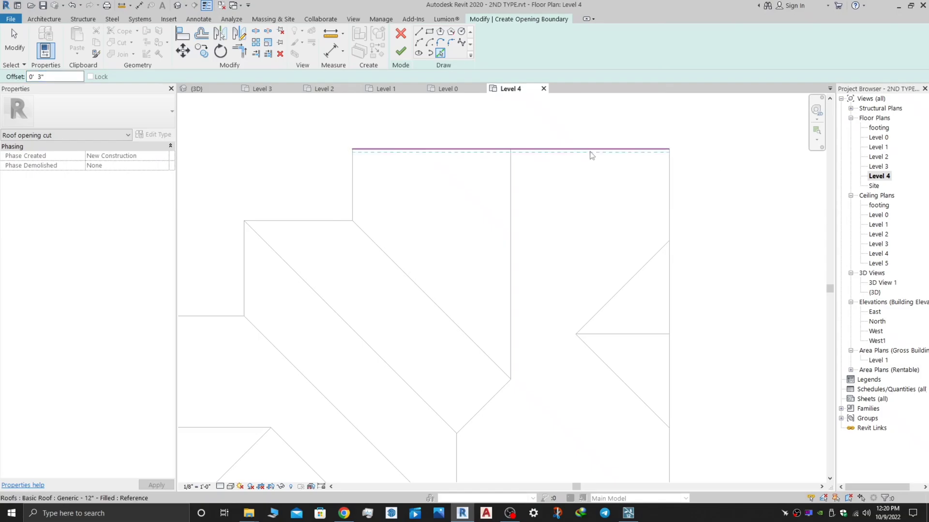
{"action": "scroll", "coordinate": [591, 155], "scroll_direction": "down", "scroll_amount": 2}
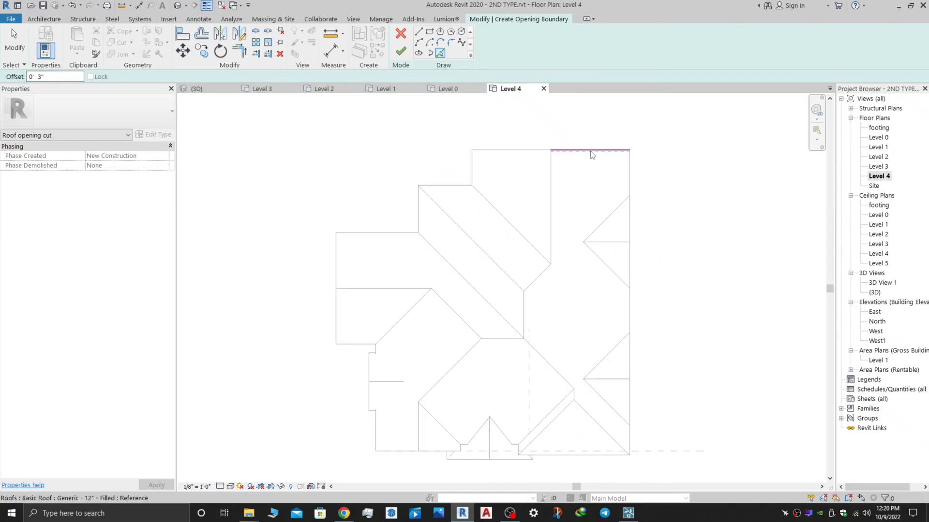
{"action": "key", "text": "Tab"}
{"action": "left_click", "coordinate": [592, 155]}
{"action": "scroll", "coordinate": [613, 215], "scroll_direction": "up", "scroll_amount": 3}
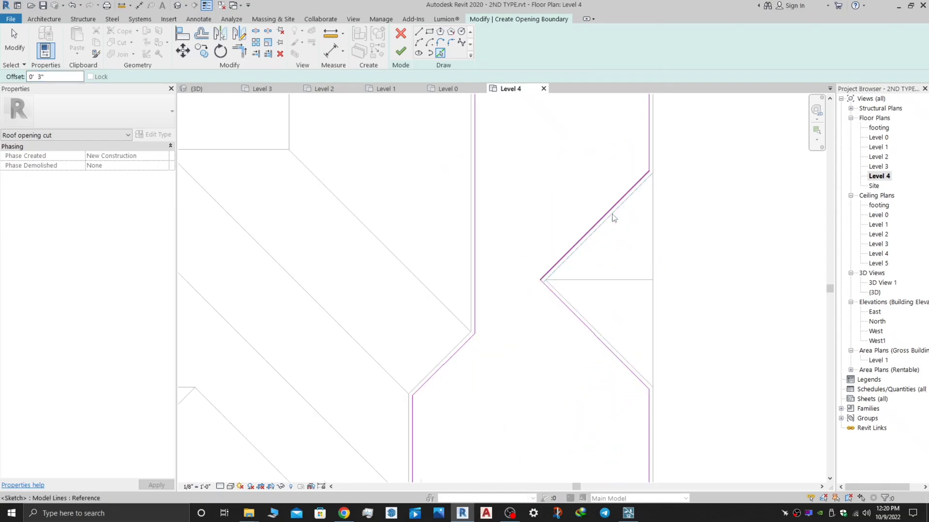
Add closed loops offset 3" inward in both triangular faces of the northern dormer on the east side
{"action": "key", "text": "Tab"}
{"action": "left_click", "coordinate": [613, 216]}
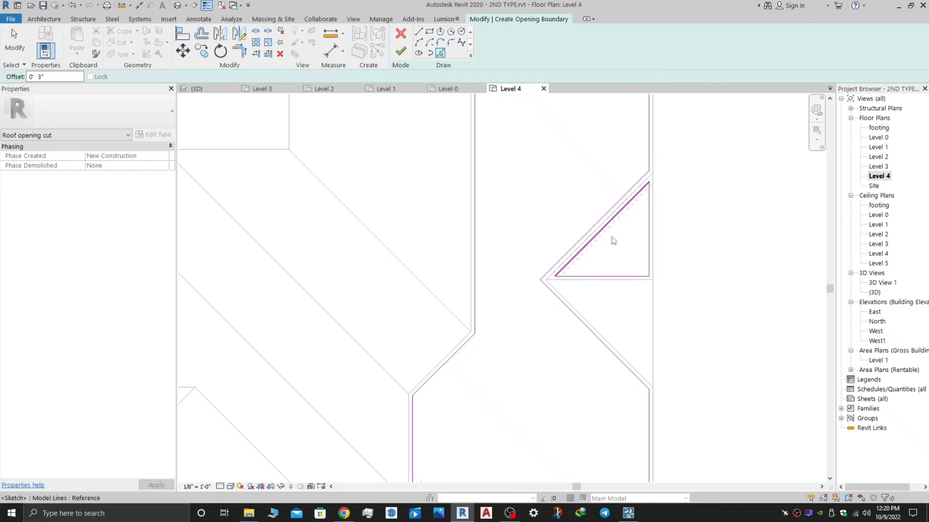
{"action": "key", "text": "Tab"}
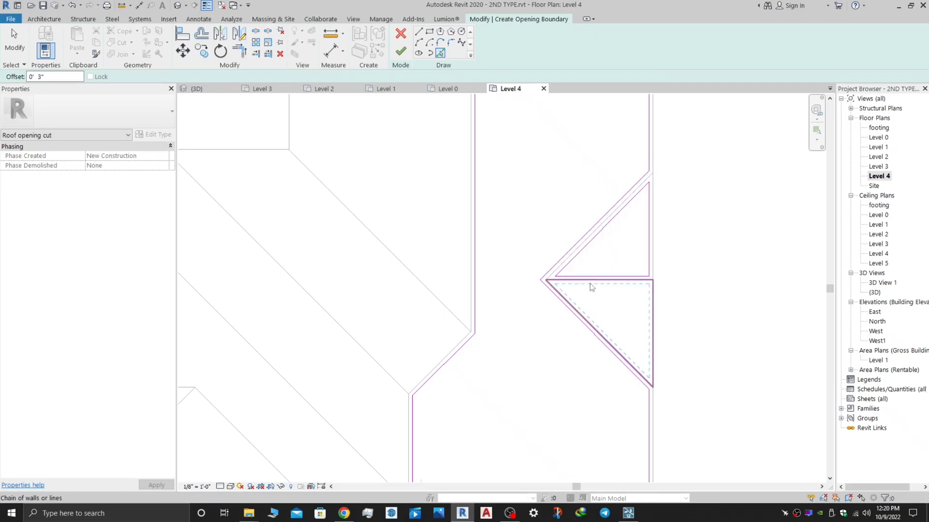
{"action": "left_click", "coordinate": [590, 284]}
{"action": "scroll", "coordinate": [590, 290], "scroll_direction": "down", "scroll_amount": 4}
Add closed loops offset 3" inward in both triangular faces of the southern dormer on the east side
{"action": "scroll", "coordinate": [569, 246], "scroll_direction": "up", "scroll_amount": 3}
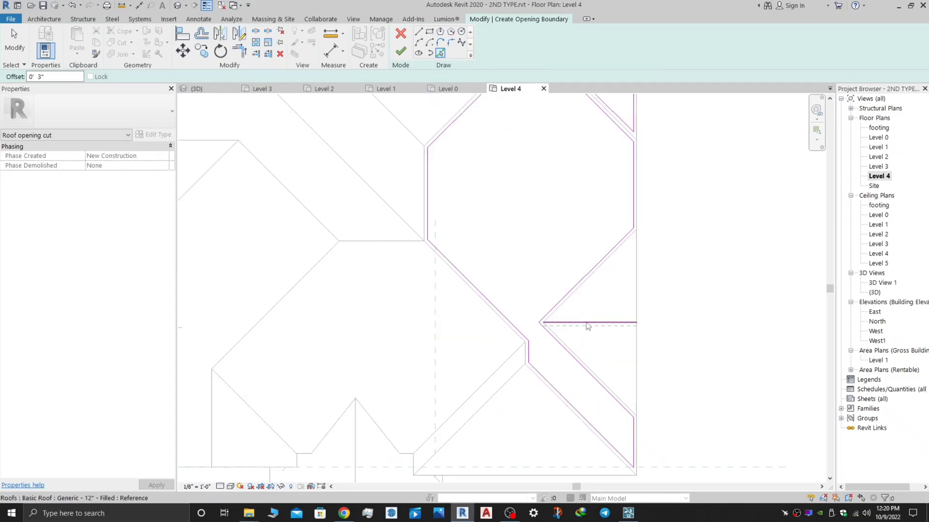
{"action": "key", "text": "Tab"}
{"action": "left_click", "coordinate": [581, 286]}
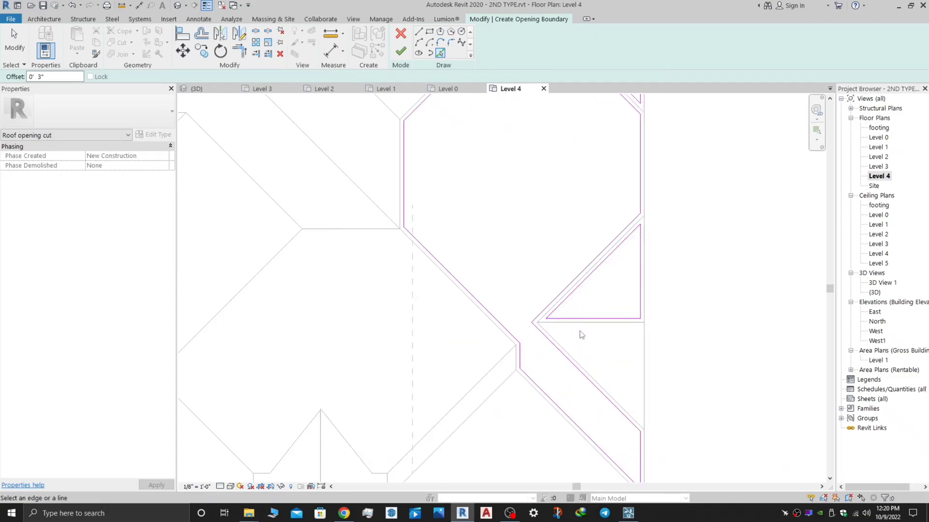
{"action": "key", "text": "Tab"}
{"action": "left_click", "coordinate": [582, 339]}
{"action": "scroll", "coordinate": [609, 303], "scroll_direction": "down", "scroll_amount": 2}
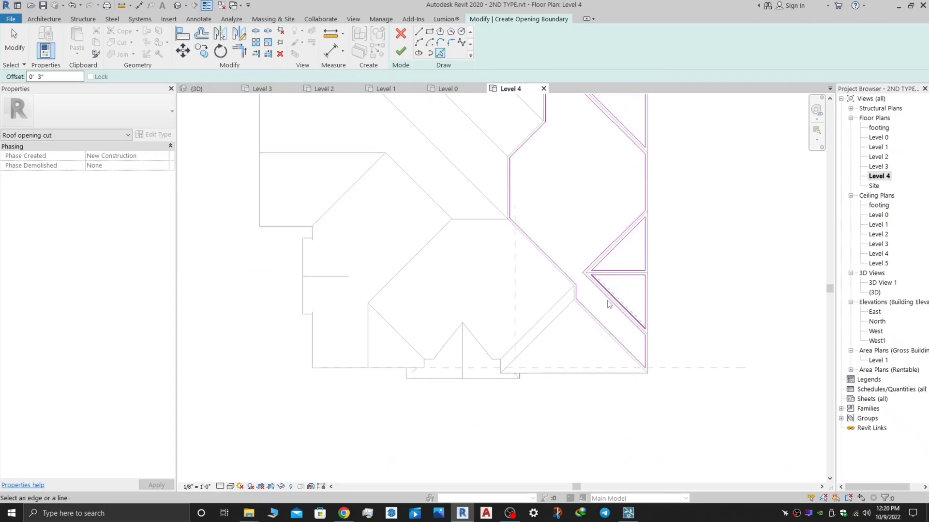
Add closed loops offset 3" inward in the southeast triangular face, the narrow sloped face beside it and the large south face
{"action": "key", "text": "Tab"}
{"action": "left_click", "coordinate": [558, 319]}
{"action": "key", "text": "Tab"}
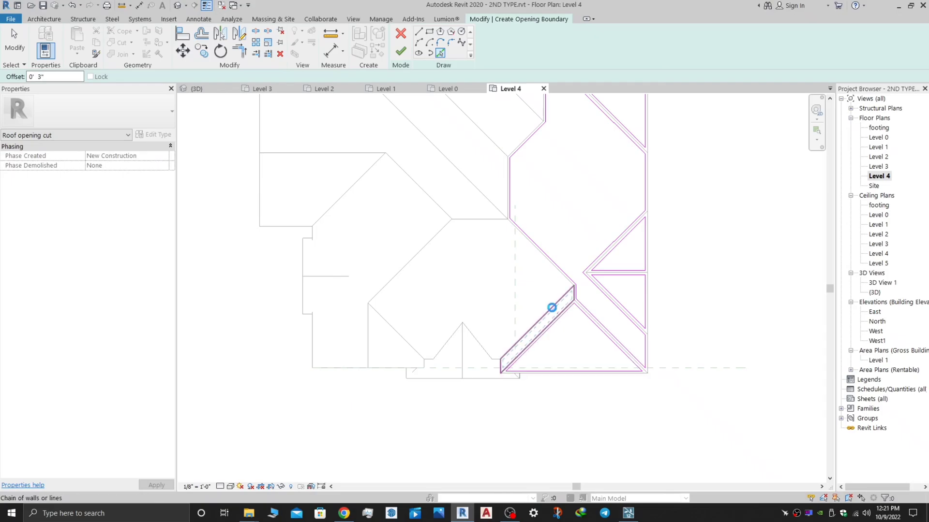
{"action": "left_click", "coordinate": [552, 307]}
{"action": "key", "text": "Tab"}
{"action": "left_click", "coordinate": [554, 271]}
{"action": "scroll", "coordinate": [382, 273], "scroll_direction": "down", "scroll_amount": 1}
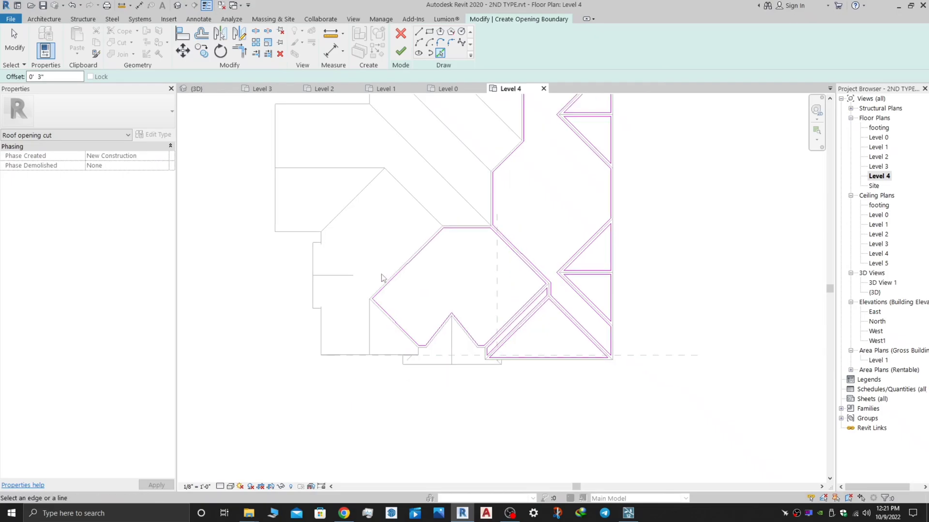
Add closed loops offset 3" inward in the northern roof face and the diagonal face just west of it
{"action": "middle_click_drag", "start_coordinate": [432, 182], "coordinate": [478, 323]}
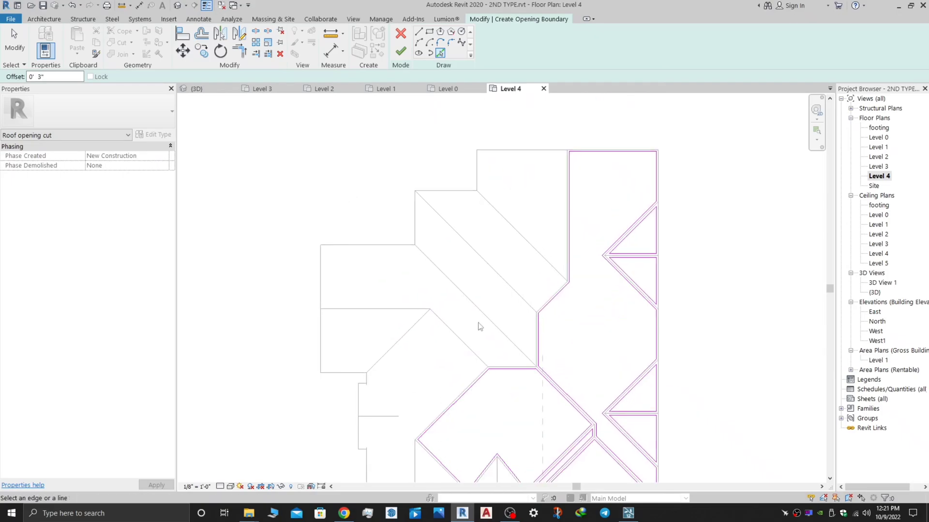
{"action": "left_click", "coordinate": [532, 156]}
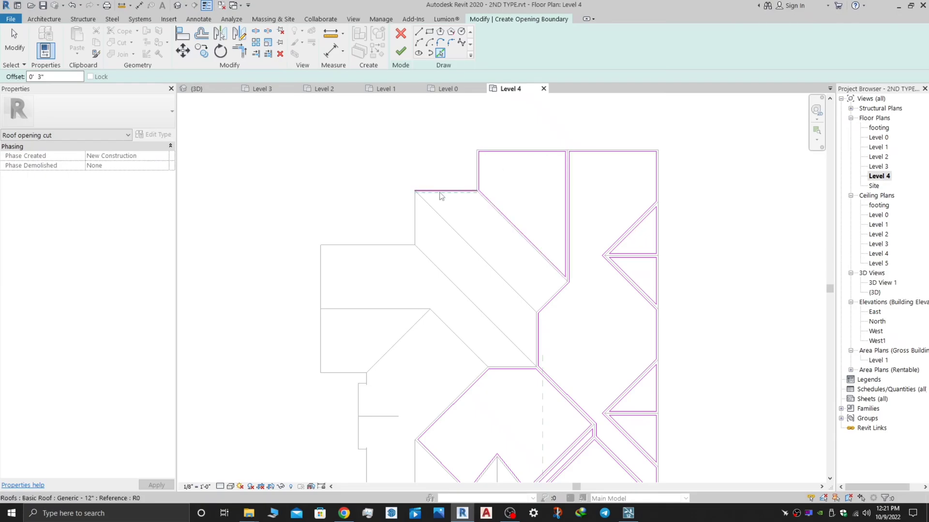
{"action": "scroll", "coordinate": [448, 194], "scroll_direction": "up", "scroll_amount": 2}
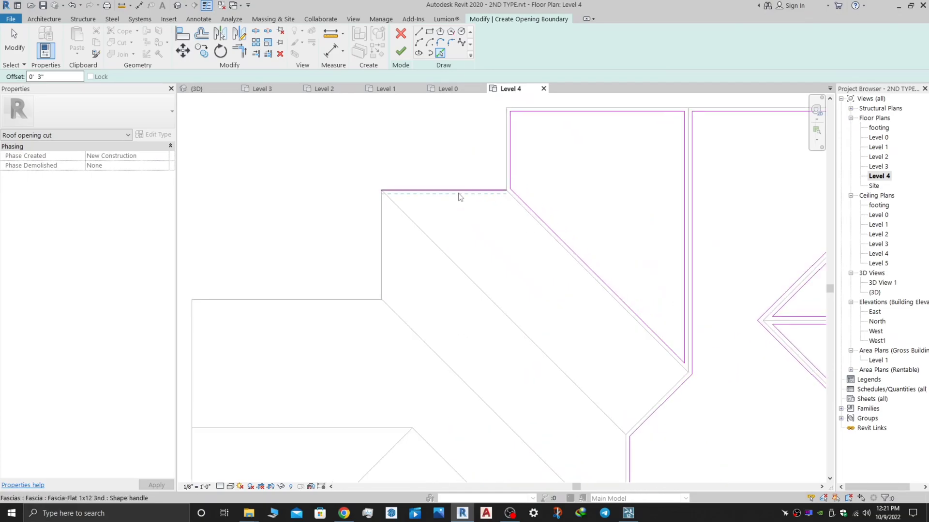
{"action": "left_click", "coordinate": [460, 193]}
{"action": "scroll", "coordinate": [423, 269], "scroll_direction": "down", "scroll_amount": 2}
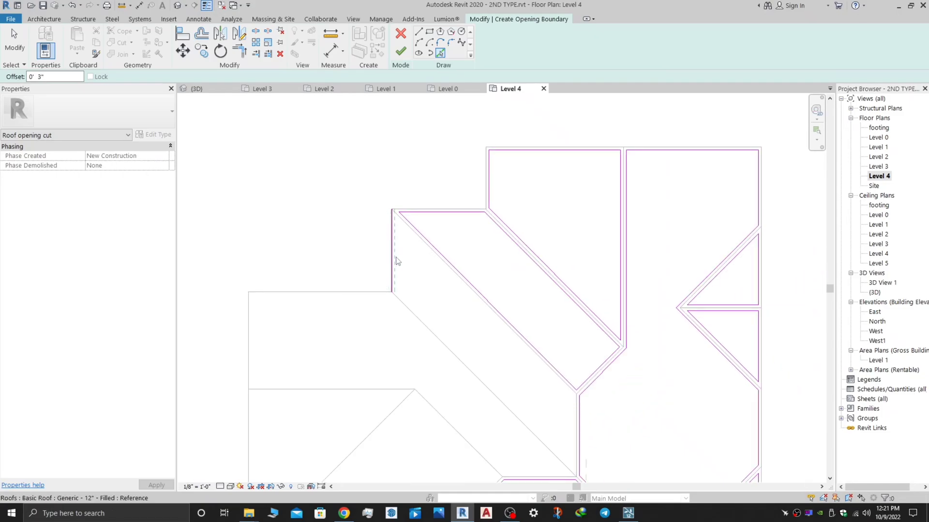
Add closed loops offset 3" inward in the second diagonal face and the northern face of the west wing
{"action": "key", "text": "Tab"}
{"action": "key", "text": "Tab"}
{"action": "key", "text": "Tab"}
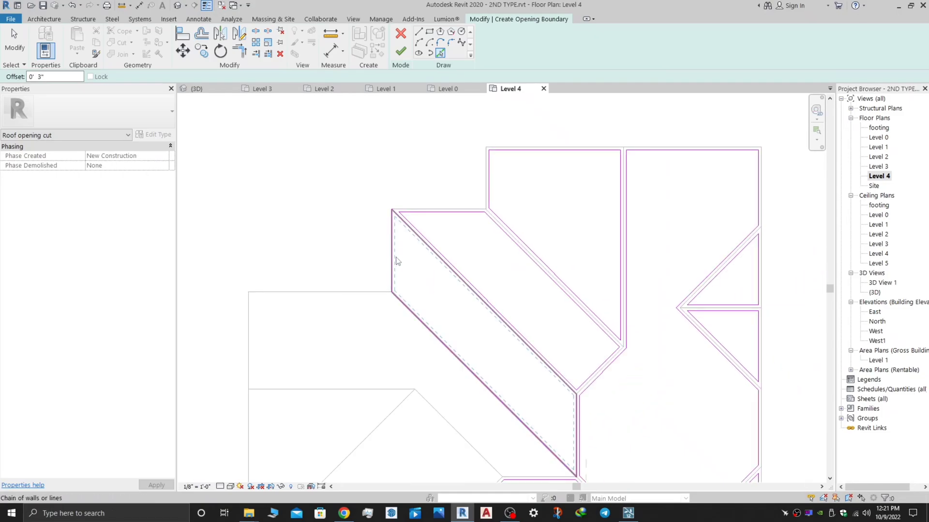
{"action": "left_click", "coordinate": [396, 261]}
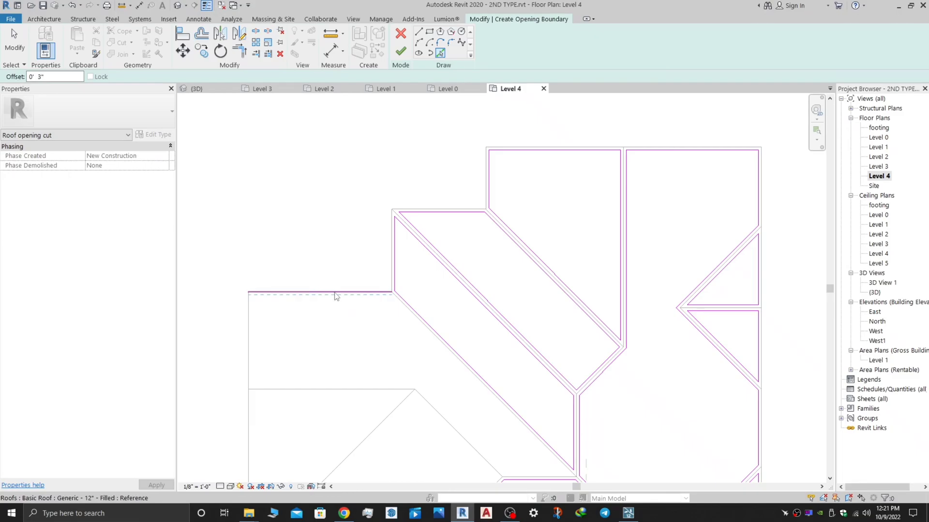
{"action": "key", "text": "Tab"}
{"action": "left_click", "coordinate": [335, 293]}
Add closed loops offset 3" inward in the southern face of the west wing and the large southwest face
{"action": "scroll", "coordinate": [355, 351], "scroll_direction": "down", "scroll_amount": 4}
{"action": "mouse_move", "coordinate": [355, 352]}
{"action": "middle_mouse_down"}
{"action": "mouse_move", "coordinate": [368, 296]}
{"action": "mouse_move", "coordinate": [366, 351]}
{"action": "mouse_move", "coordinate": [421, 285]}
{"action": "middle_mouse_up"}
{"action": "scroll", "coordinate": [348, 338], "scroll_direction": "up", "scroll_amount": 5}
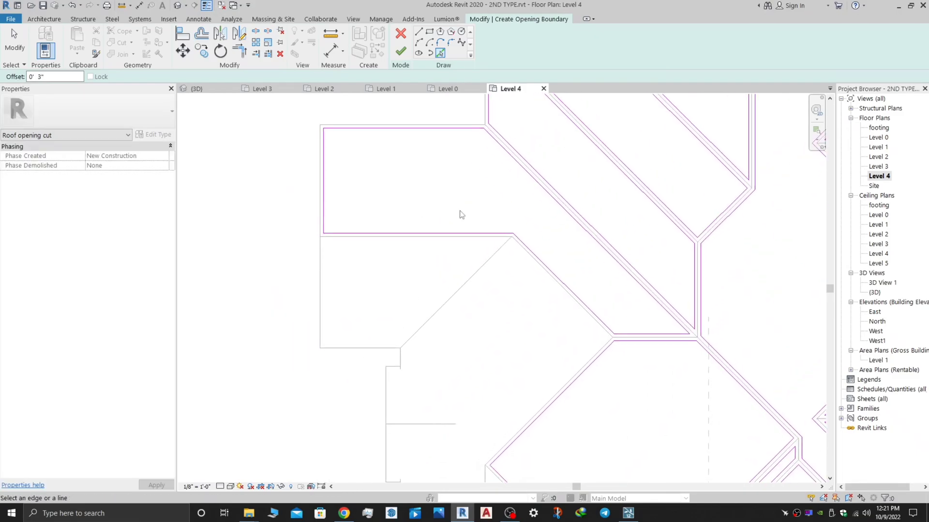
{"action": "key", "text": "Tab"}
{"action": "left_click", "coordinate": [425, 243]}
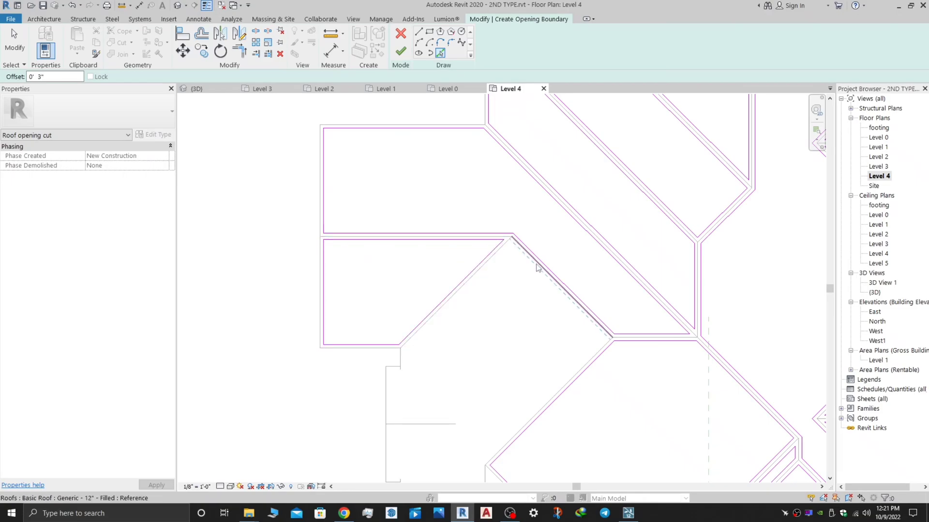
{"action": "key", "text": "Tab"}
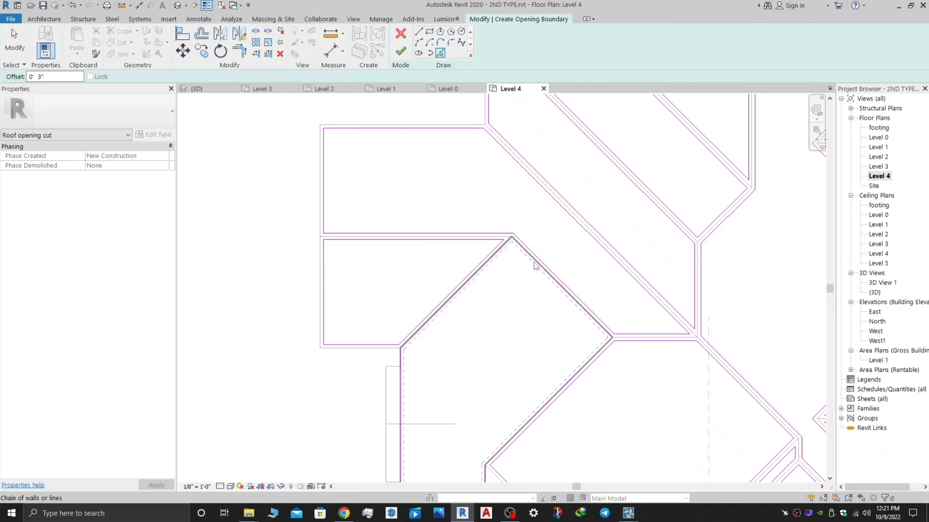
{"action": "left_click", "coordinate": [534, 262]}
Add a closed loop offset 3" inward in the small triangular face at the south edge, east of the southwest face
{"action": "scroll", "coordinate": [449, 234], "scroll_direction": "down", "scroll_amount": 2}
{"action": "middle_click_drag", "start_coordinate": [448, 234], "coordinate": [448, 228]}
{"action": "middle_click_drag", "start_coordinate": [518, 352], "coordinate": [469, 241]}
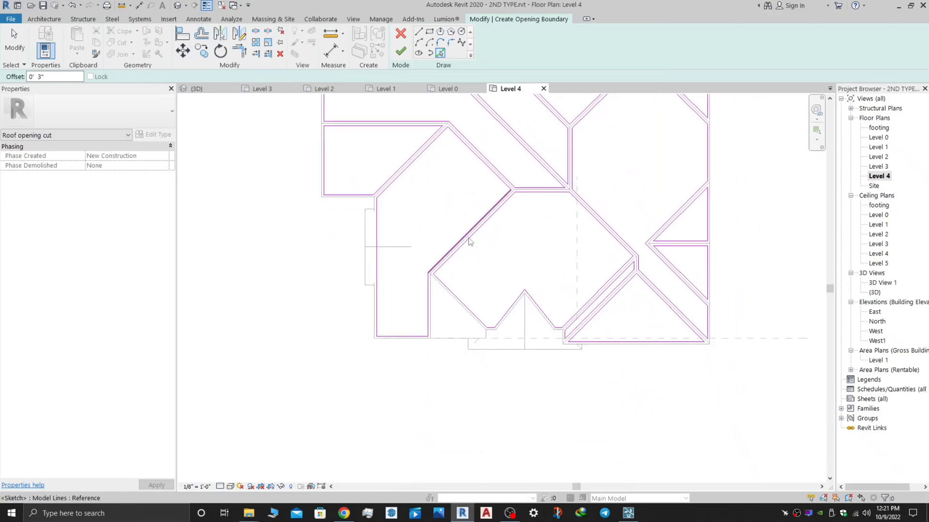
{"action": "scroll", "coordinate": [471, 242], "scroll_direction": "up", "scroll_amount": 4}
{"action": "scroll", "coordinate": [514, 327], "scroll_direction": "down", "scroll_amount": 1}
{"action": "scroll", "coordinate": [453, 342], "scroll_direction": "up", "scroll_amount": 2}
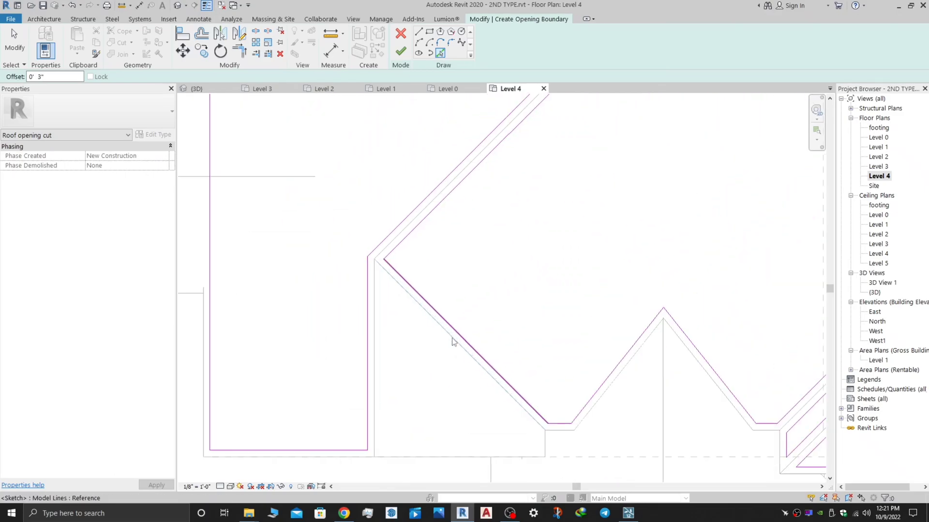
{"action": "key", "text": "Tab"}
{"action": "left_click", "coordinate": [446, 334]}
{"action": "scroll", "coordinate": [446, 334], "scroll_direction": "down", "scroll_amount": 3}
{"action": "middle_click_drag", "start_coordinate": [492, 260], "coordinate": [462, 159]}
{"action": "scroll", "coordinate": [580, 280], "scroll_direction": "down", "scroll_amount": 2}
{"action": "middle_click_drag", "start_coordinate": [580, 279], "coordinate": [553, 354]}
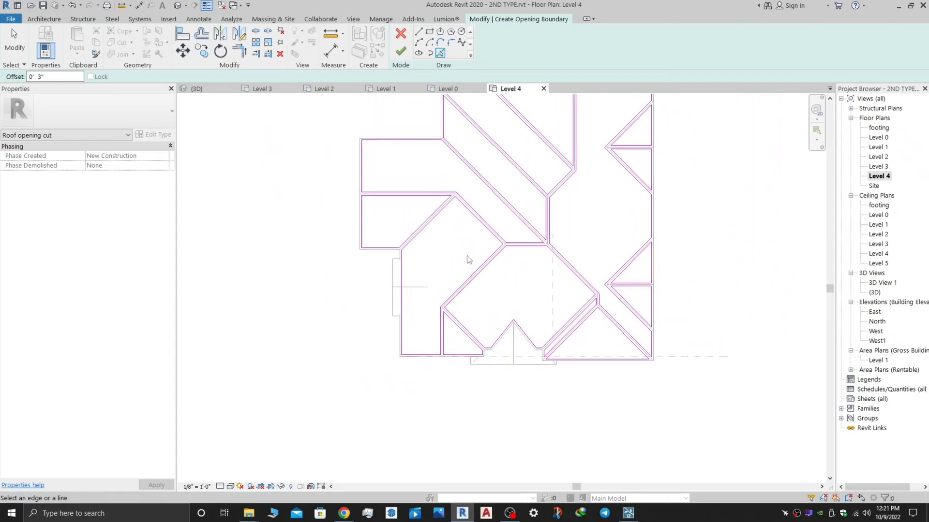
{"action": "key", "text": "Escape"}
{"action": "scroll", "coordinate": [460, 256], "scroll_direction": "down", "scroll_amount": 2}
{"action": "middle_click_drag", "start_coordinate": [458, 255], "coordinate": [451, 288]}
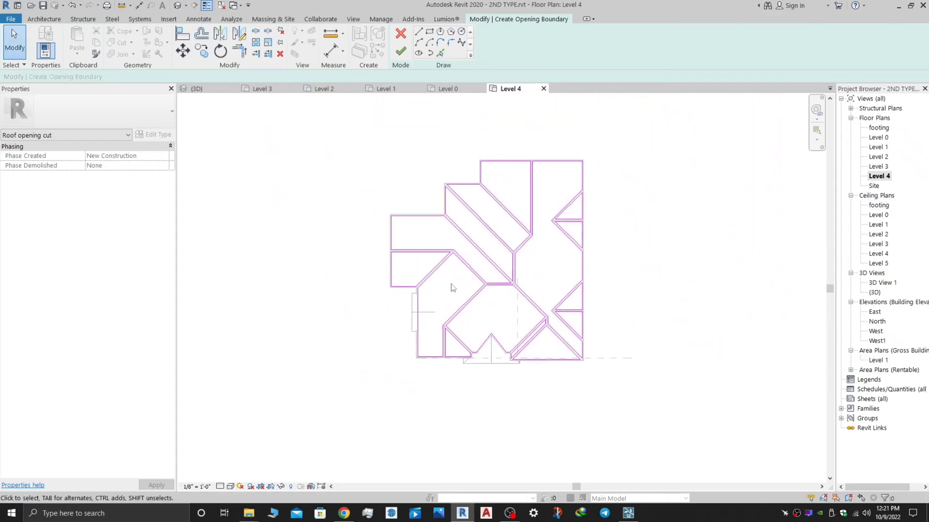
{"action": "key", "text": "l"}
{"action": "scroll", "coordinate": [426, 300], "scroll_direction": "up", "scroll_amount": 5}
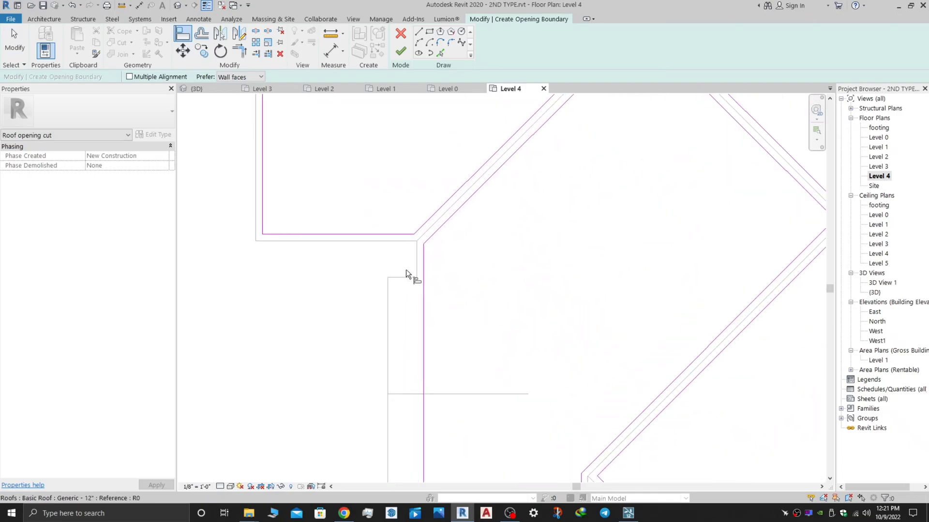
{"action": "left_click", "coordinate": [424, 265]}
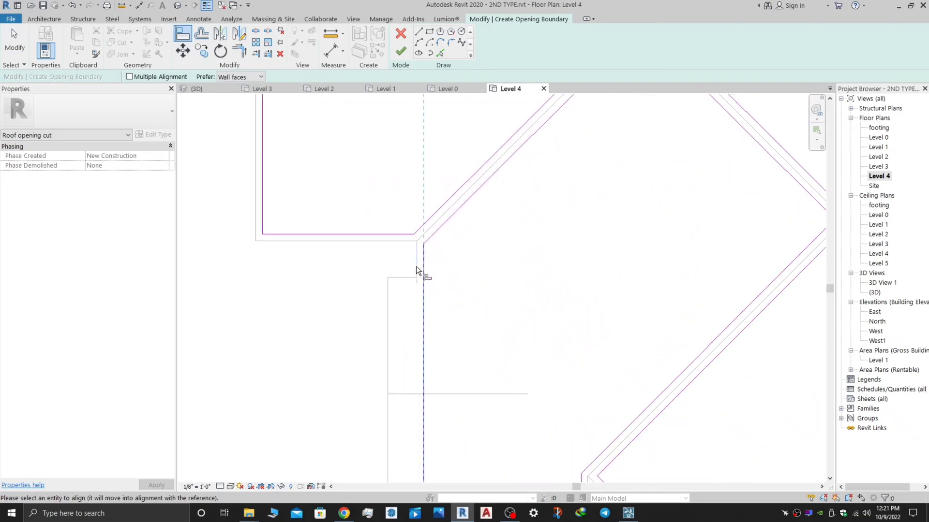
{"action": "scroll", "coordinate": [407, 266], "scroll_direction": "down", "scroll_amount": 3}
{"action": "key", "text": "Escape"}
{"action": "key", "text": "Escape"}
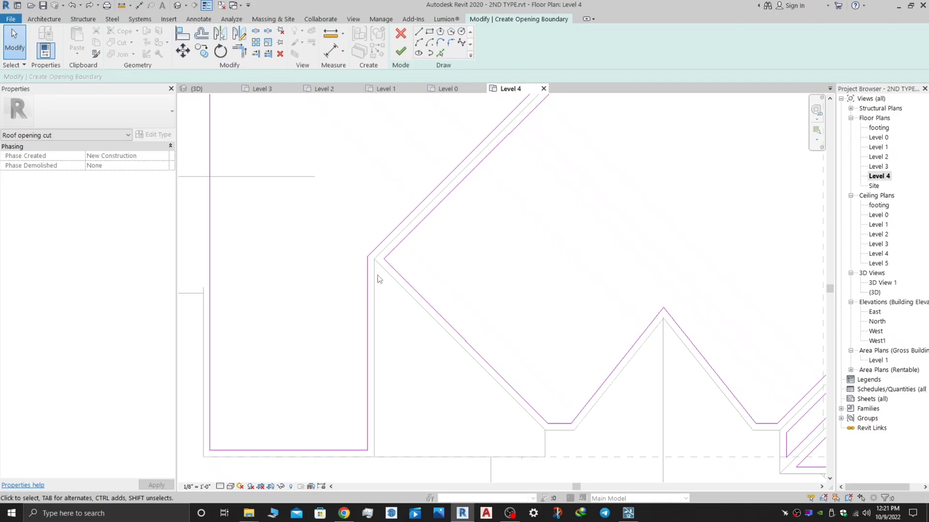
Align the west and south boundary lines of the southwest face with the roof's outer edges
{"action": "middle_click_drag", "start_coordinate": [378, 275], "coordinate": [509, 268]}
{"action": "scroll", "coordinate": [427, 237], "scroll_direction": "up", "scroll_amount": 3}
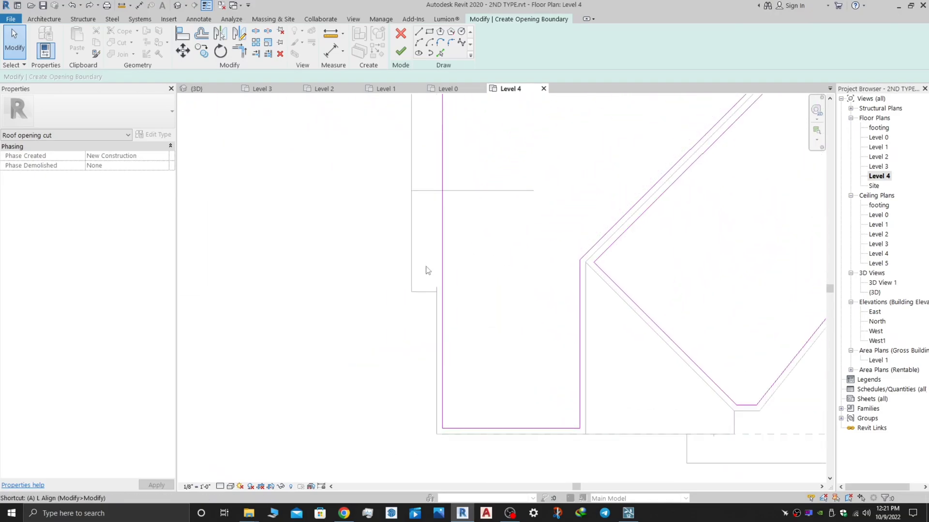
{"action": "key", "text": "a"}
{"action": "key", "text": "l"}
{"action": "left_click", "coordinate": [436, 308]}
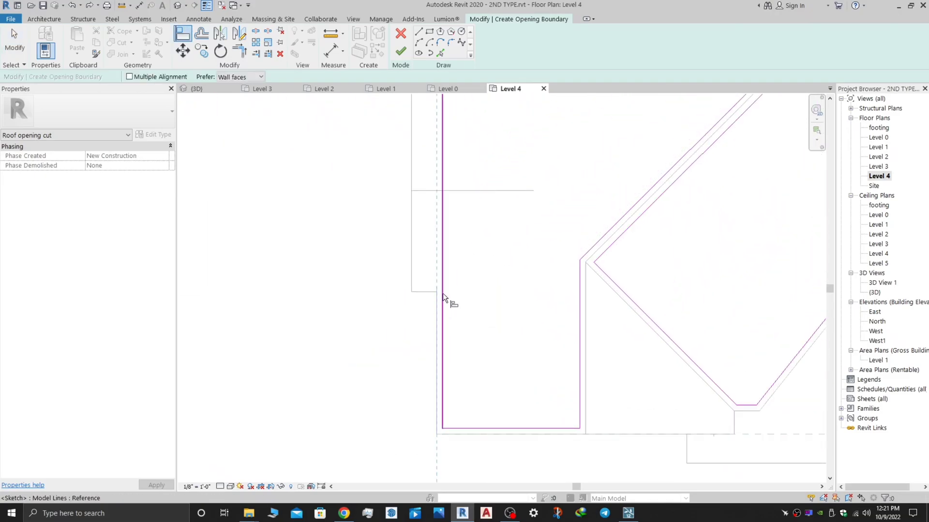
{"action": "left_click", "coordinate": [442, 293]}
{"action": "left_click", "coordinate": [494, 434]}
{"action": "left_click", "coordinate": [497, 428]}
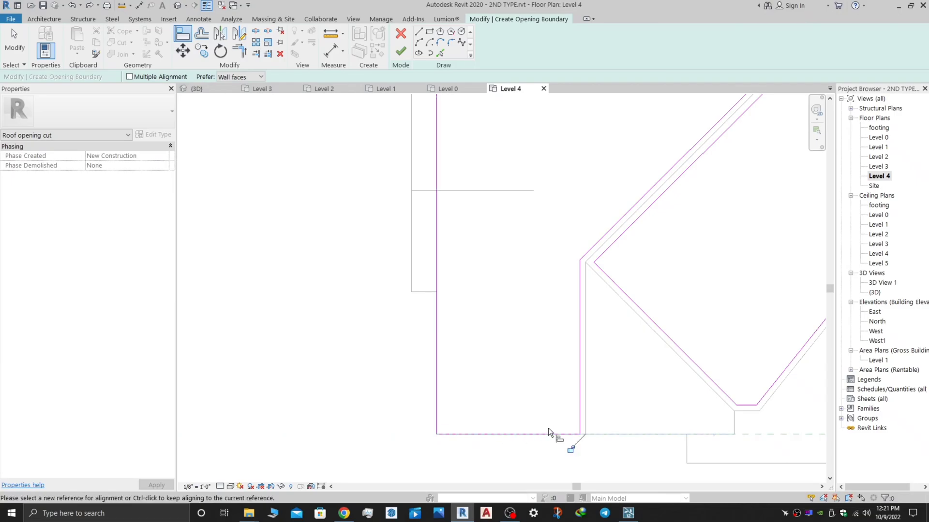
Align the south boundary line of the southeast triangular loop with the roof's outer edge
{"action": "scroll", "coordinate": [434, 322], "scroll_direction": "down", "scroll_amount": 3}
{"action": "middle_click_drag", "start_coordinate": [434, 322], "coordinate": [237, 199]}
{"action": "scroll", "coordinate": [542, 250], "scroll_direction": "up", "scroll_amount": 3}
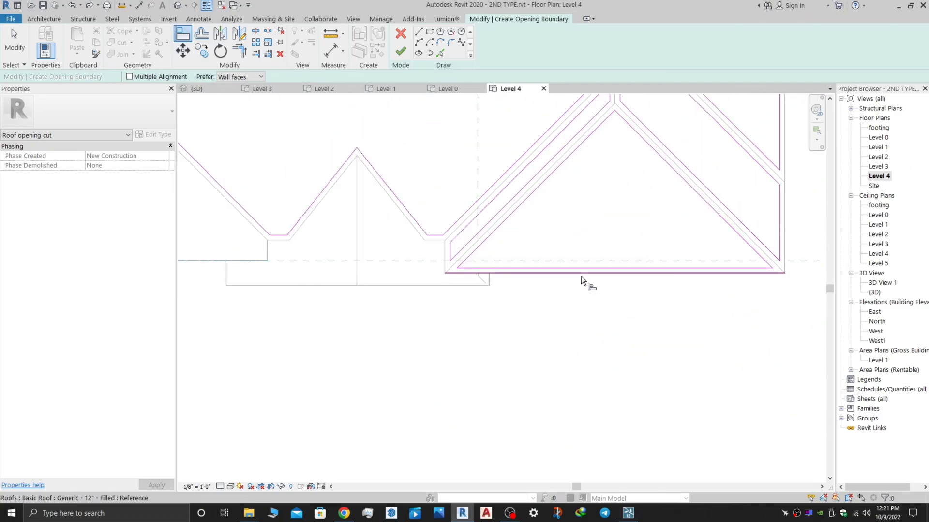
{"action": "left_click", "coordinate": [583, 273]}
{"action": "left_click", "coordinate": [589, 268]}
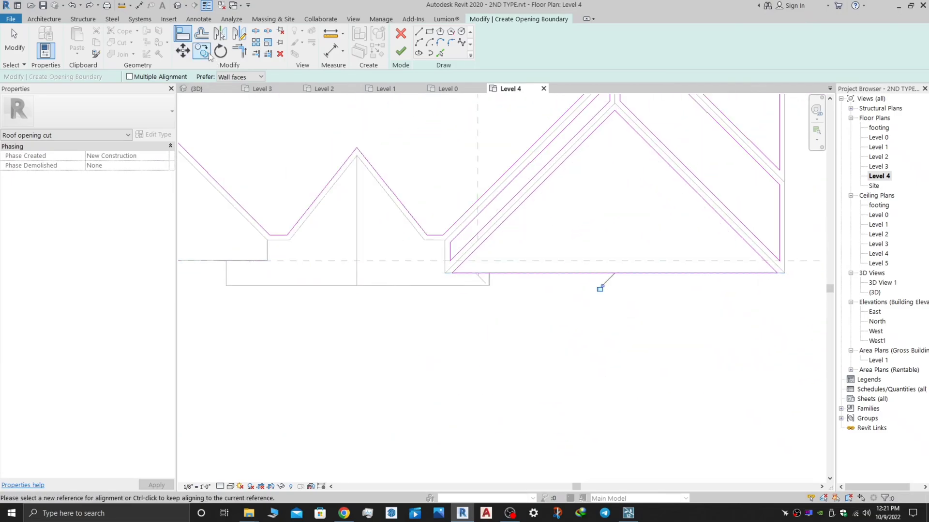
{"action": "left_click", "coordinate": [267, 54]}
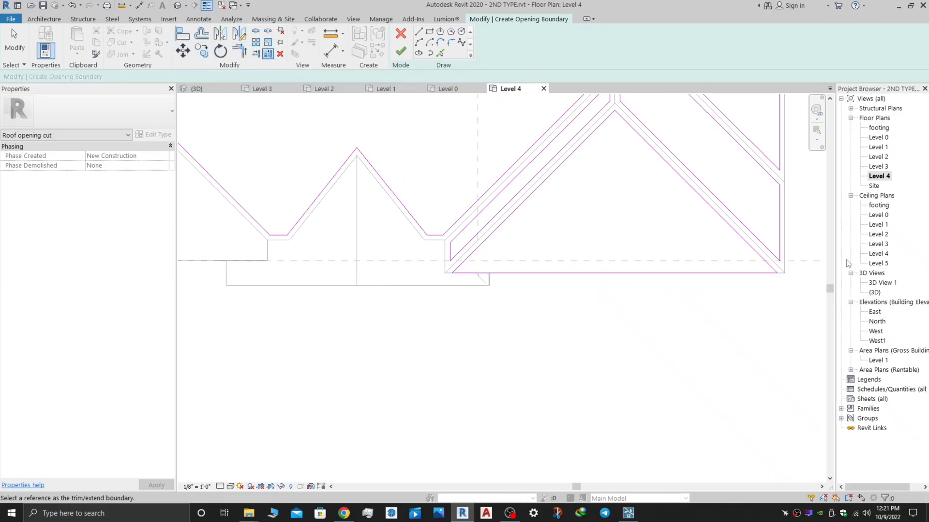
{"action": "left_click", "coordinate": [783, 224]}
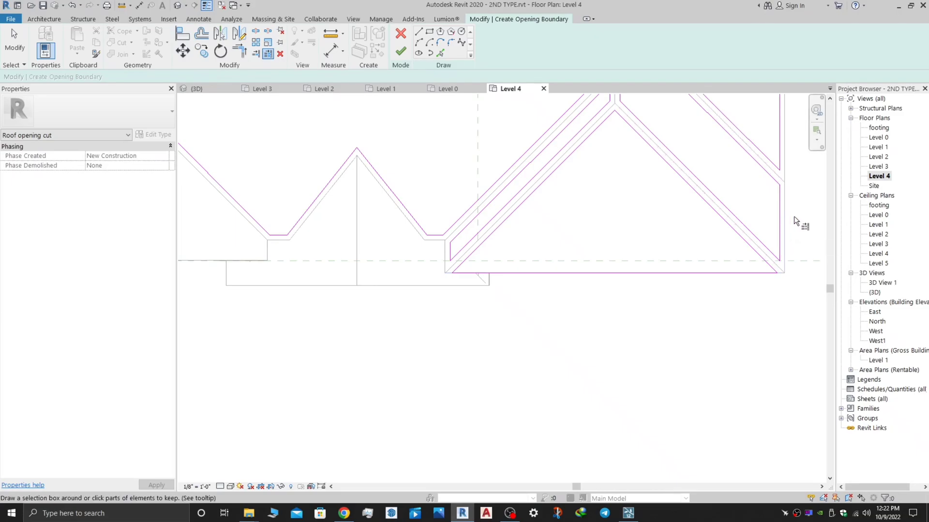
{"action": "scroll", "coordinate": [793, 216], "scroll_direction": "down", "scroll_amount": 1}
{"action": "middle_click_drag", "start_coordinate": [794, 216], "coordinate": [754, 315]}
{"action": "left_click", "coordinate": [242, 48]}
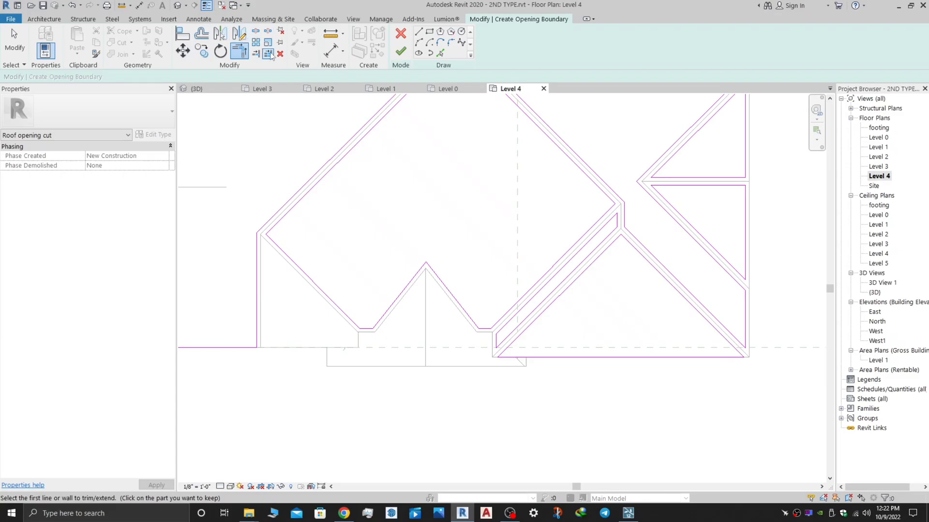
Align all east-side boundary lines, including the dormer loops, with the roof's east edge using Multiple Alignment
{"action": "left_click", "coordinate": [186, 36]}
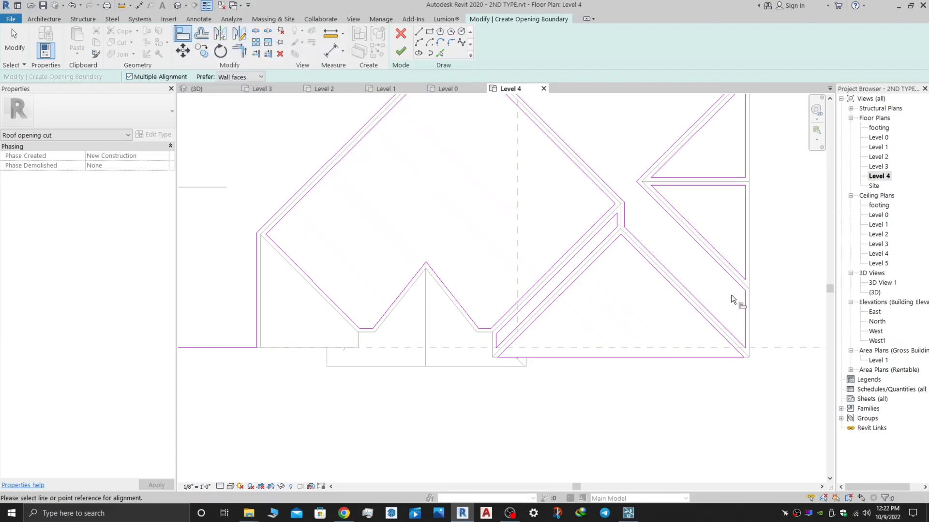
{"action": "left_click", "coordinate": [750, 322]}
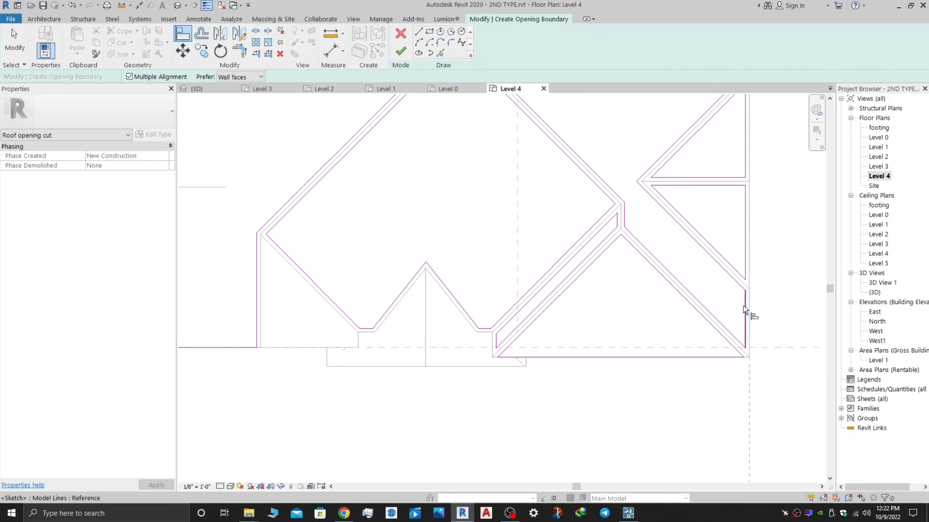
{"action": "left_click", "coordinate": [744, 183]}
{"action": "scroll", "coordinate": [790, 258], "scroll_direction": "down", "scroll_amount": 2}
{"action": "middle_click_drag", "start_coordinate": [790, 257], "coordinate": [728, 470]}
{"action": "left_click", "coordinate": [701, 123]}
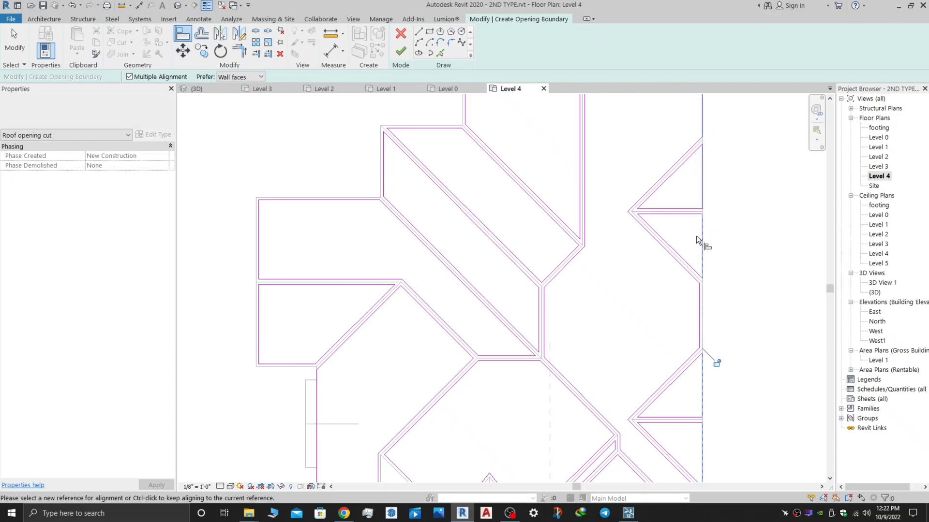
{"action": "middle_click_drag", "start_coordinate": [759, 284], "coordinate": [759, 455]}
{"action": "scroll", "coordinate": [696, 254], "scroll_direction": "up", "scroll_amount": 3}
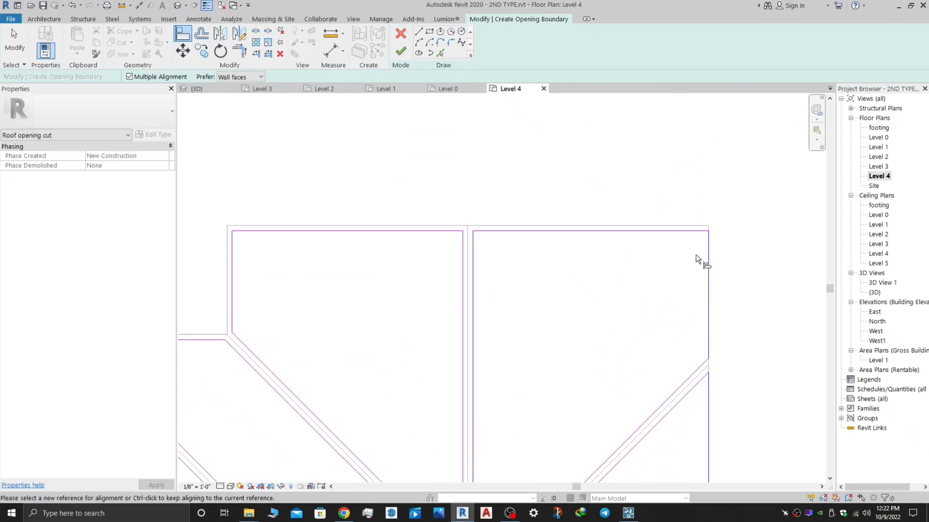
{"action": "scroll", "coordinate": [696, 254], "scroll_direction": "down", "scroll_amount": 3}
{"action": "key", "text": "t"}
{"action": "key", "text": "r"}
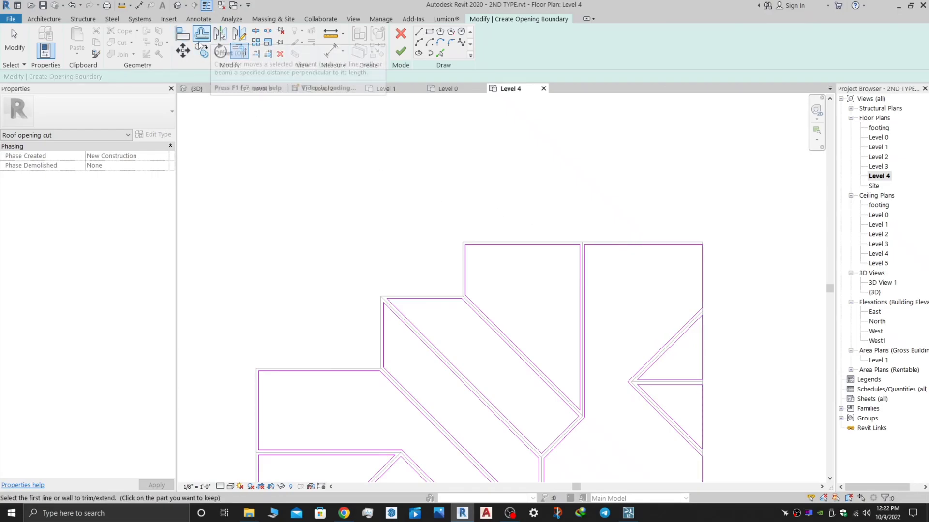
{"action": "left_click", "coordinate": [201, 35]}
Align the north boundary lines of the two northernmost loops and the western loop's west line with the roof's outer edges
{"action": "left_click", "coordinate": [185, 34]}
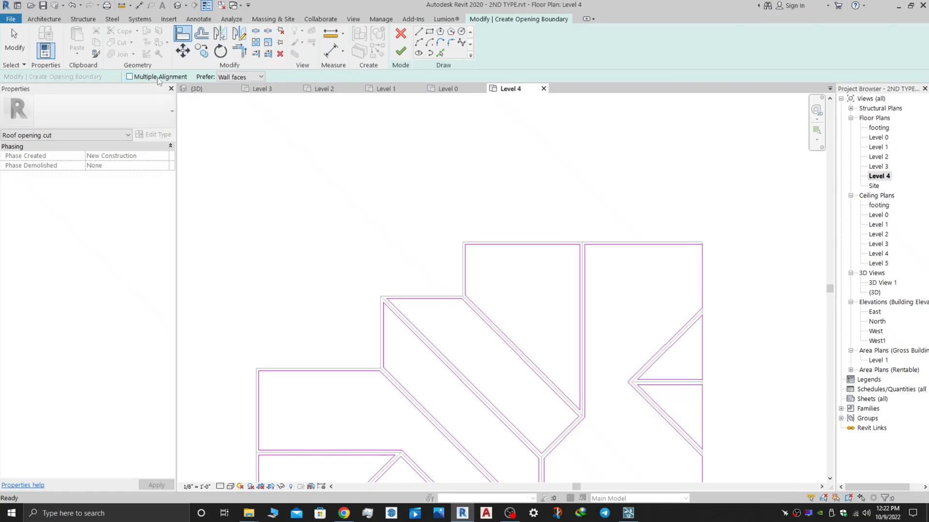
{"action": "scroll", "coordinate": [648, 244], "scroll_direction": "up", "scroll_amount": 2}
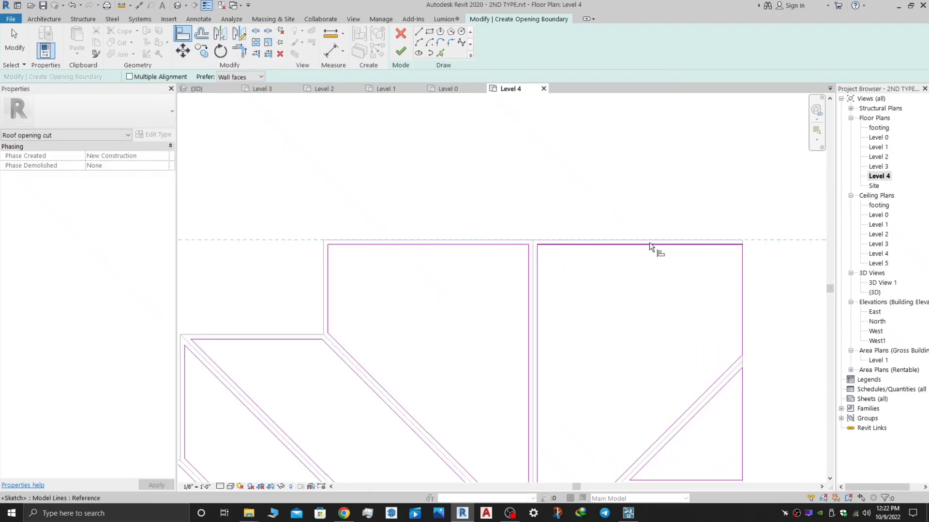
{"action": "left_click", "coordinate": [327, 291]}
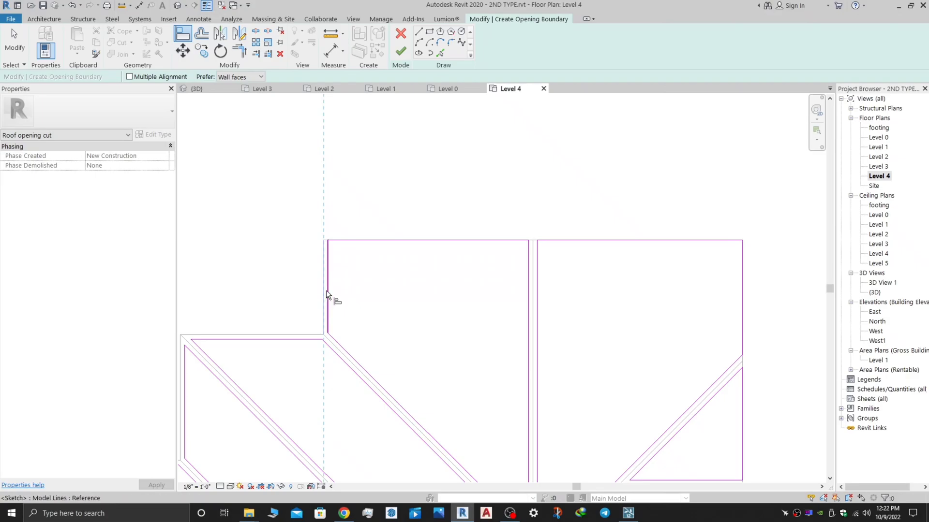
Align the north and west boundary lines of the two diagonal loops in the roof's middle northwest step with the roof edges
{"action": "left_click", "coordinate": [289, 333]}
{"action": "left_click", "coordinate": [290, 338]}
{"action": "scroll", "coordinate": [334, 327], "scroll_direction": "down", "scroll_amount": 1}
{"action": "middle_click_drag", "start_coordinate": [338, 327], "coordinate": [499, 295]}
{"action": "scroll", "coordinate": [384, 332], "scroll_direction": "up", "scroll_amount": 2}
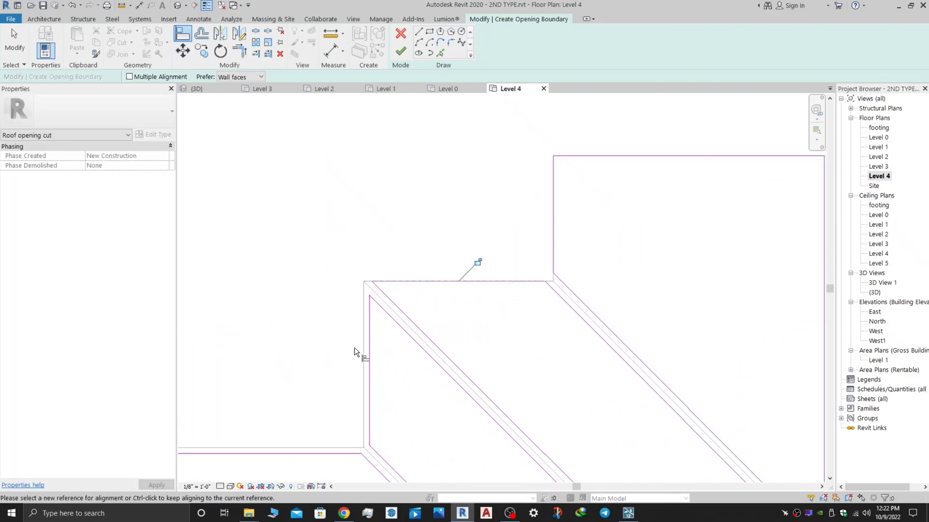
{"action": "left_click", "coordinate": [362, 340]}
{"action": "left_click", "coordinate": [369, 344]}
Align the north and west boundary lines of the loop in the roof's westernmost projection with the roof edges
{"action": "scroll", "coordinate": [371, 346], "scroll_direction": "down", "scroll_amount": 2}
{"action": "middle_click_drag", "start_coordinate": [406, 376], "coordinate": [547, 298]}
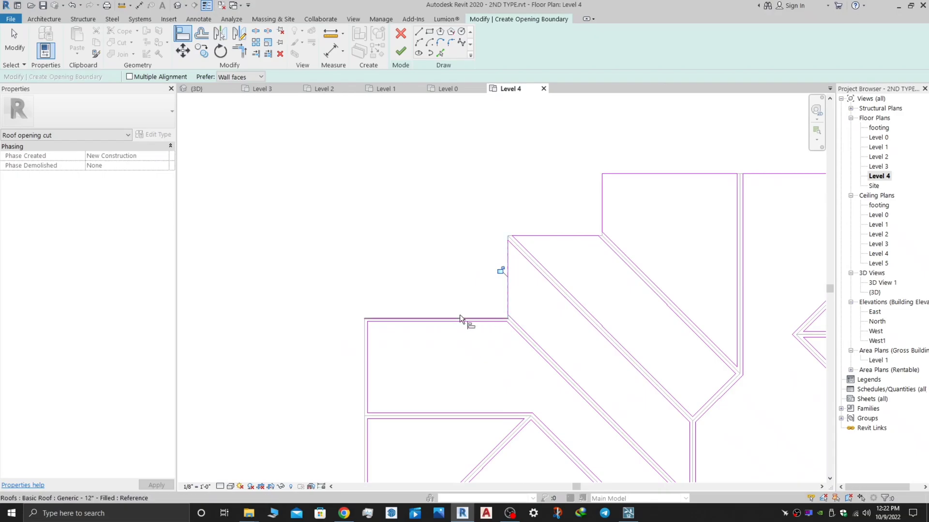
{"action": "left_click", "coordinate": [364, 347]}
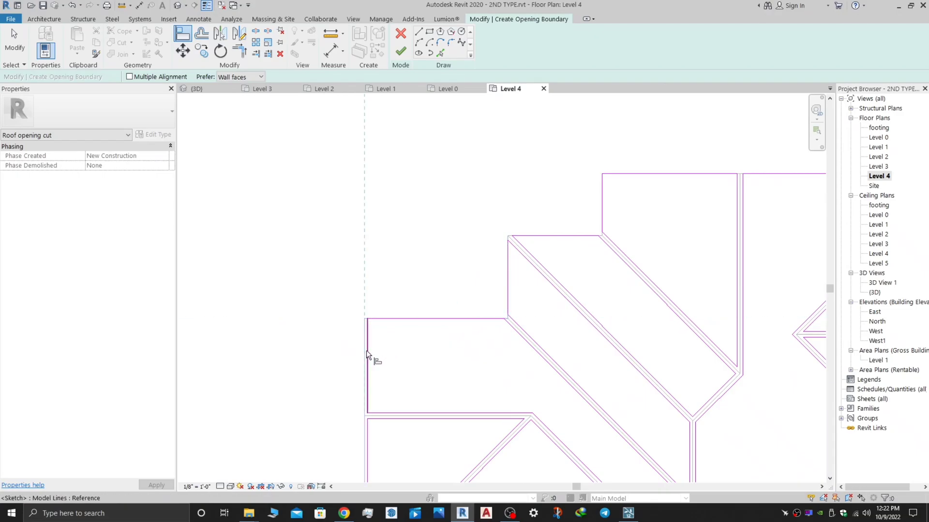
{"action": "left_click", "coordinate": [367, 350]}
Align the west and south boundary lines of the loop on the southern half of the west projection with the roof edges
{"action": "scroll", "coordinate": [384, 361], "scroll_direction": "down", "scroll_amount": 1}
{"action": "middle_click_drag", "start_coordinate": [384, 365], "coordinate": [524, 244]}
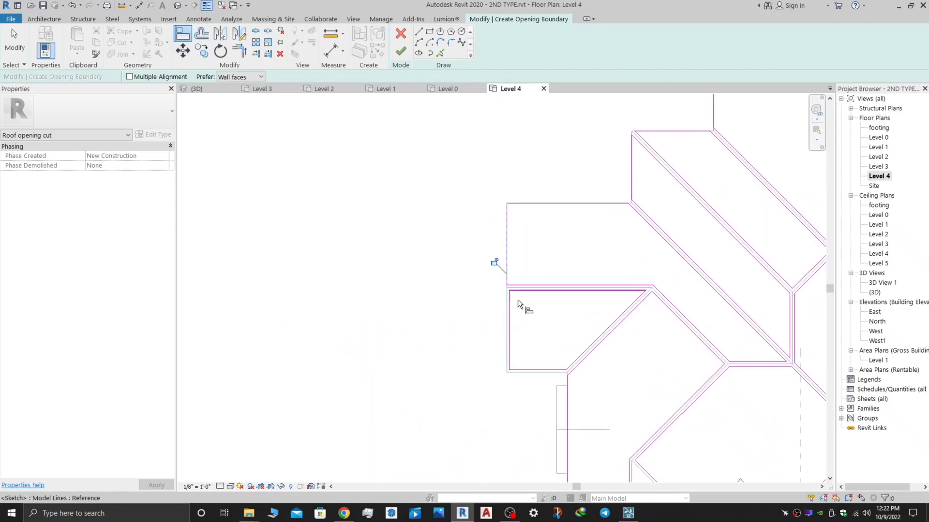
{"action": "left_click", "coordinate": [508, 331]}
{"action": "left_click", "coordinate": [529, 372]}
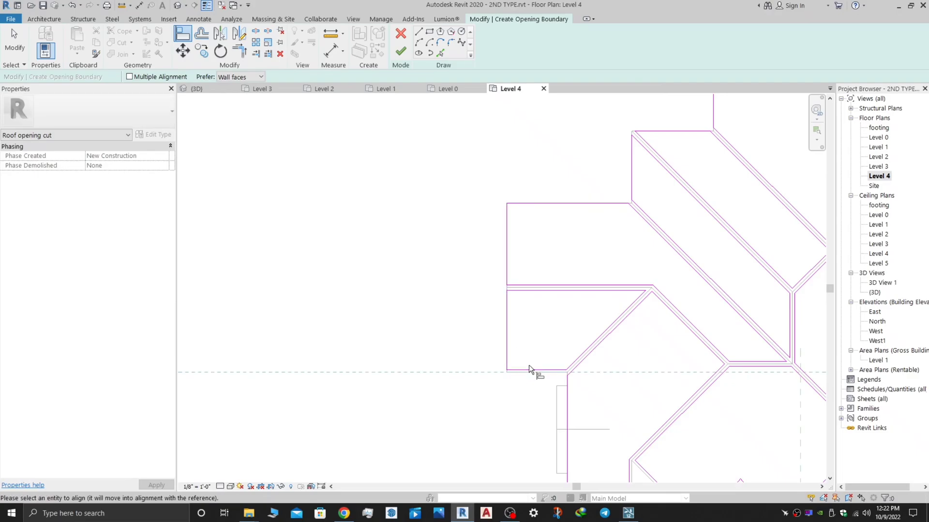
{"action": "left_click", "coordinate": [530, 367]}
Align the short boundary lines beside the south gable and the west line of the adjacent narrow loop with the roof edges
{"action": "scroll", "coordinate": [592, 366], "scroll_direction": "down", "scroll_amount": 2}
{"action": "middle_click_drag", "start_coordinate": [737, 472], "coordinate": [672, 268]}
{"action": "scroll", "coordinate": [671, 266], "scroll_direction": "up", "scroll_amount": 3}
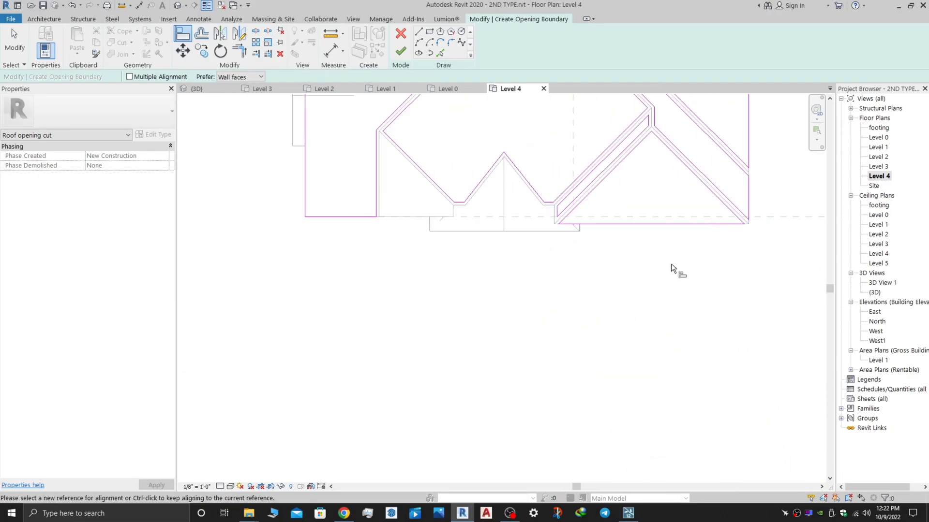
{"action": "scroll", "coordinate": [597, 268], "scroll_direction": "up", "scroll_amount": 3}
{"action": "middle_click_drag", "start_coordinate": [503, 156], "coordinate": [521, 287]}
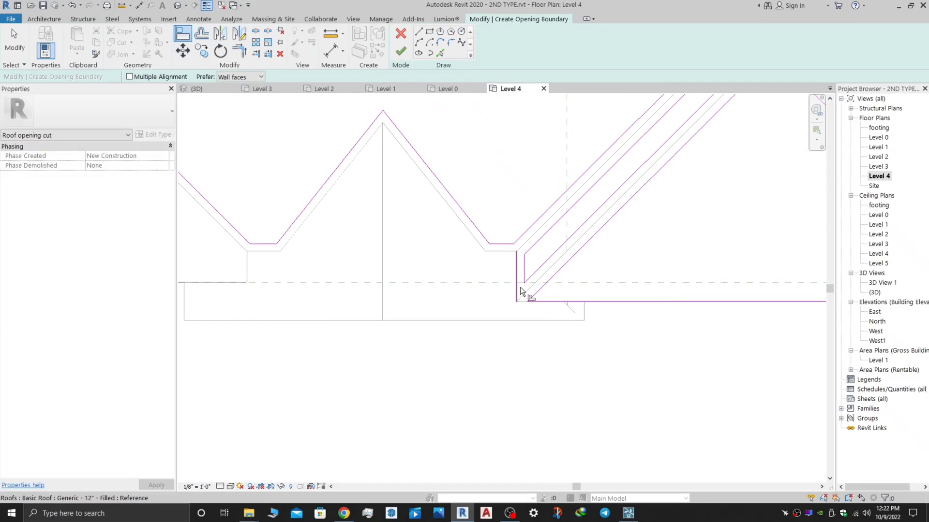
{"action": "left_click", "coordinate": [498, 245]}
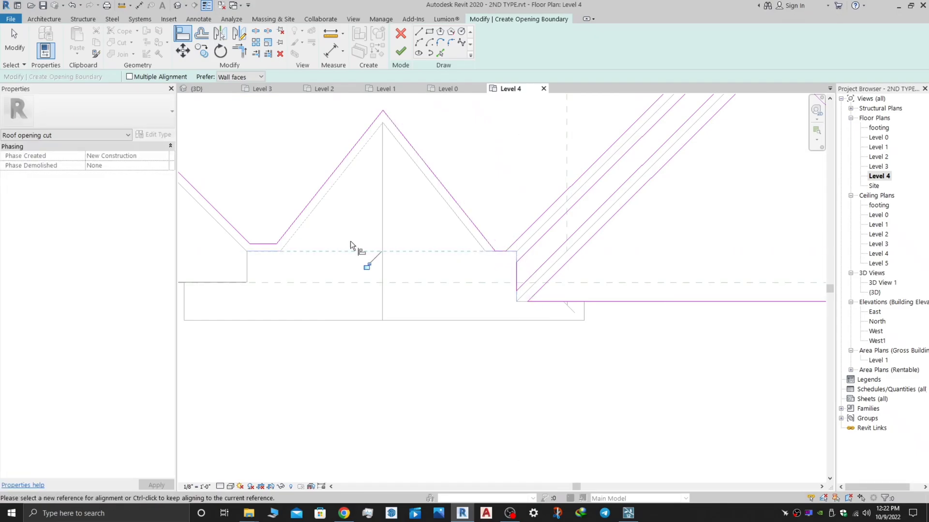
{"action": "left_click", "coordinate": [263, 243]}
{"action": "scroll", "coordinate": [266, 262], "scroll_direction": "down", "scroll_amount": 3}
{"action": "scroll", "coordinate": [352, 281], "scroll_direction": "down", "scroll_amount": 1}
{"action": "key", "text": "Escape"}
{"action": "key", "text": "Escape"}
Finish the opening boundary sketch to cut the copied roof
{"action": "scroll", "coordinate": [356, 284], "scroll_direction": "down", "scroll_amount": 2}
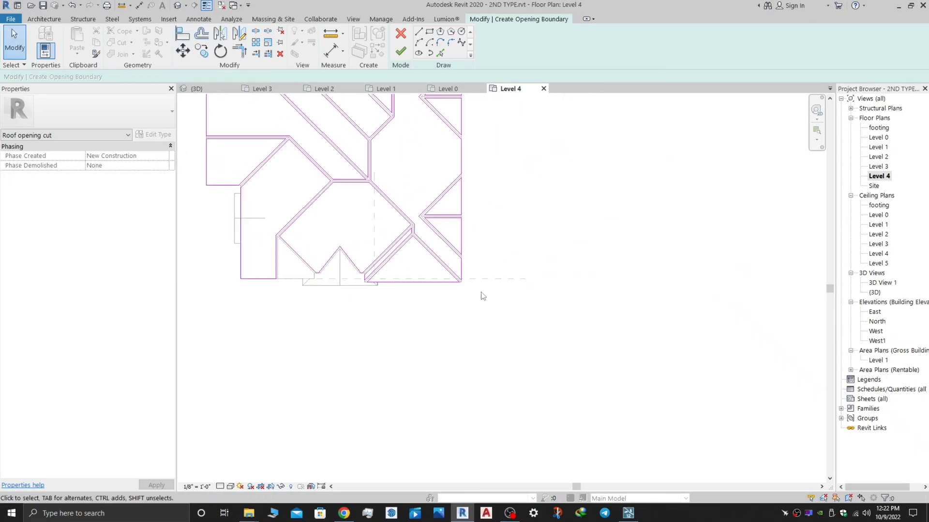
{"action": "scroll", "coordinate": [482, 191], "scroll_direction": "up", "scroll_amount": 2}
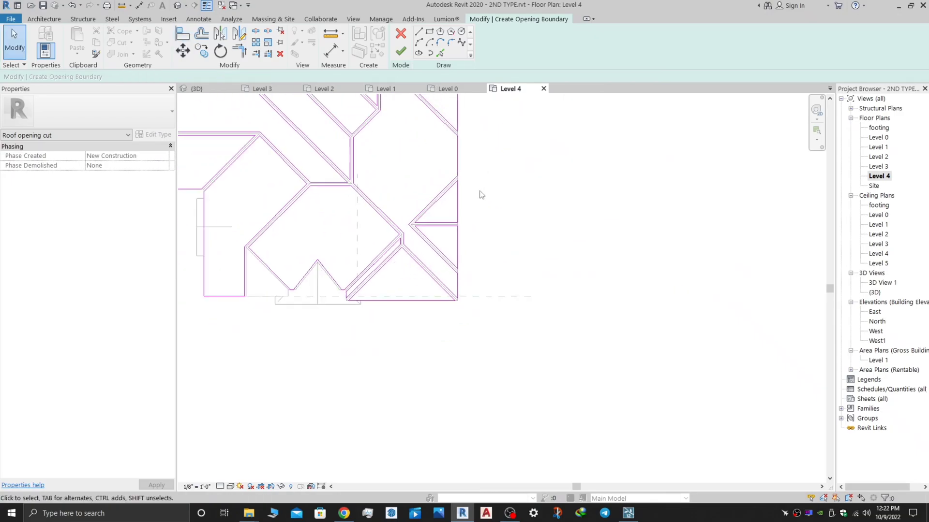
{"action": "left_click", "coordinate": [400, 51]}
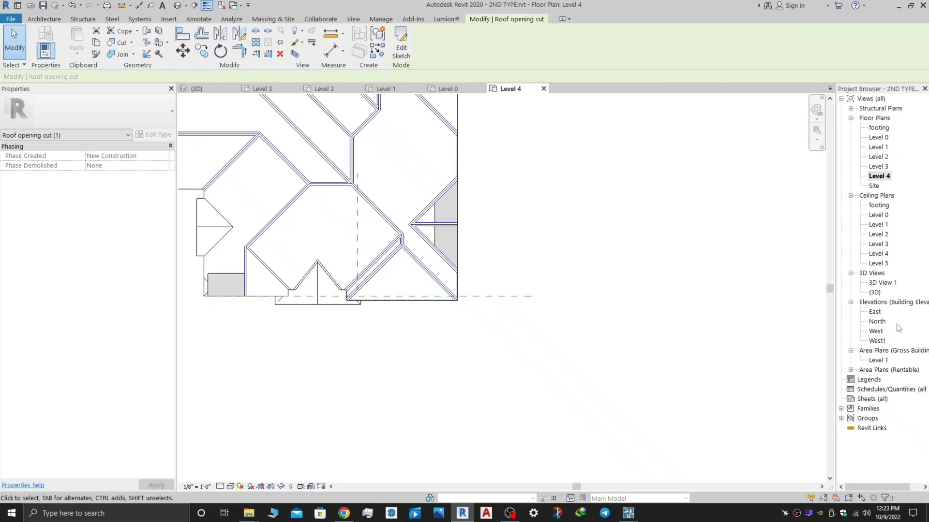
Open the 3D view and examine the ridge and valley strips and the dormer areas of the cut roof
{"action": "double_click", "coordinate": [876, 292]}
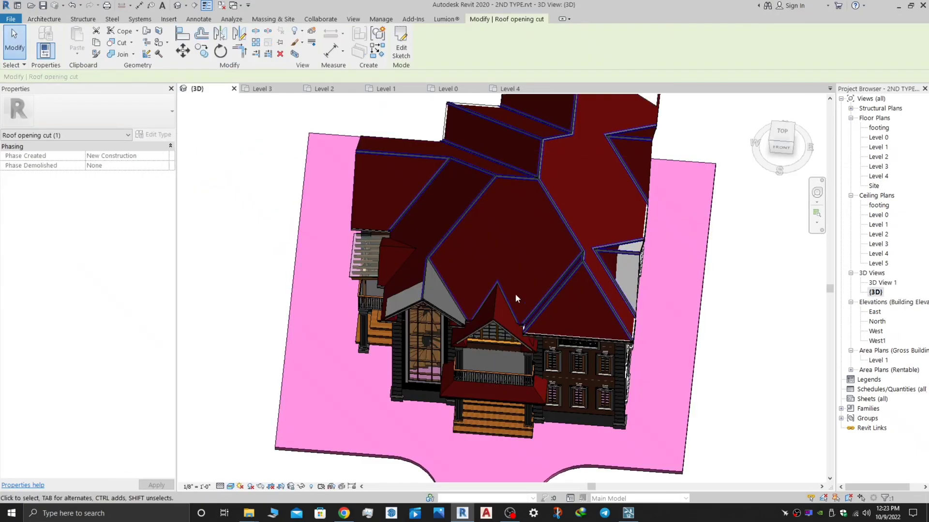
{"action": "left_click", "coordinate": [738, 304]}
{"action": "middle_click_drag", "start_coordinate": [669, 293], "coordinate": [583, 232], "text": "shift"}
{"action": "scroll", "coordinate": [637, 303], "scroll_direction": "up", "scroll_amount": 4}
{"action": "scroll", "coordinate": [634, 305], "scroll_direction": "down", "scroll_amount": 3}
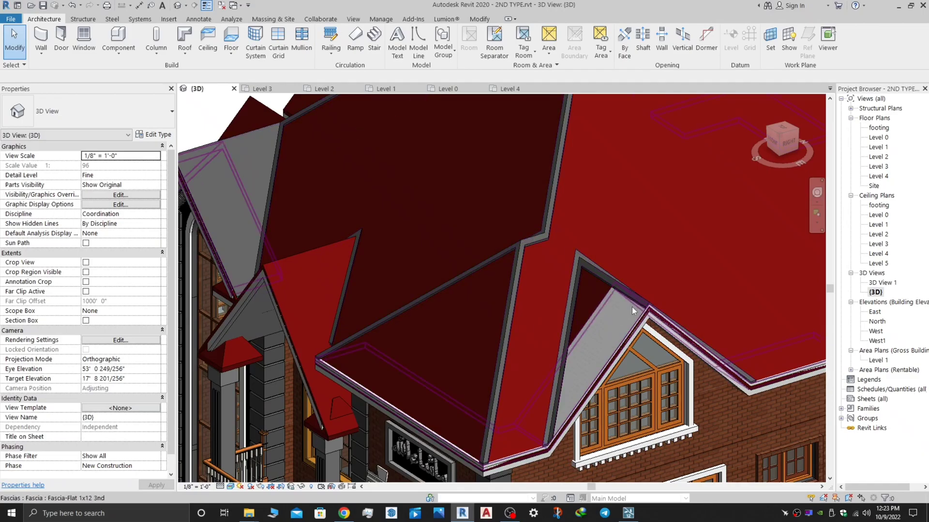
{"action": "left_click", "coordinate": [632, 307]}
{"action": "mouse_move", "coordinate": [632, 307]}
{"action": "middle_mouse_down", "text": "shift"}
{"action": "mouse_move", "coordinate": [649, 292]}
{"action": "mouse_move", "coordinate": [647, 305]}
{"action": "middle_mouse_up", "text": "shift"}
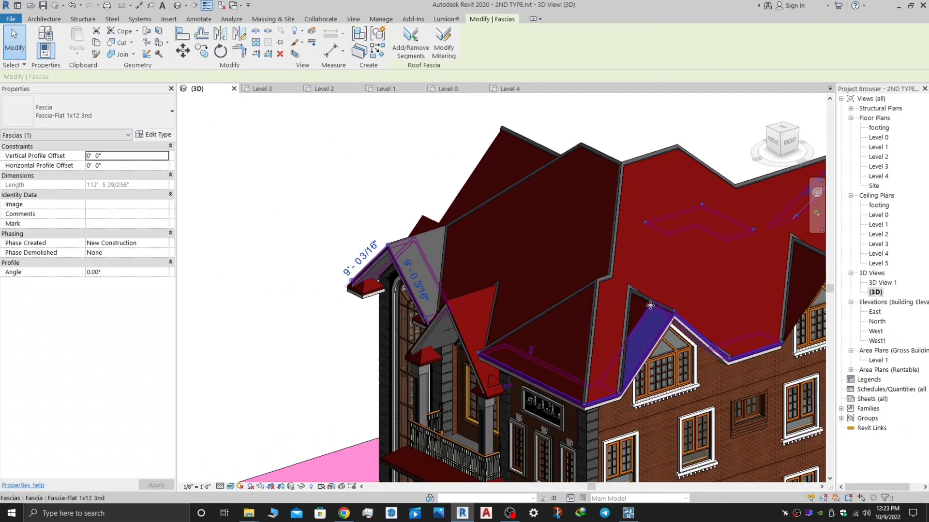
{"action": "key", "text": "Escape"}
{"action": "scroll", "coordinate": [650, 305], "scroll_direction": "down", "scroll_amount": 3}
{"action": "middle_click_drag", "start_coordinate": [650, 305], "coordinate": [793, 278], "text": "shift"}
{"action": "scroll", "coordinate": [793, 279], "scroll_direction": "up", "scroll_amount": 3}
Try to move the roof opening cut downward in the front view, starting from the strip's lower end, with Constrain turned off
{"action": "left_click", "coordinate": [719, 245]}
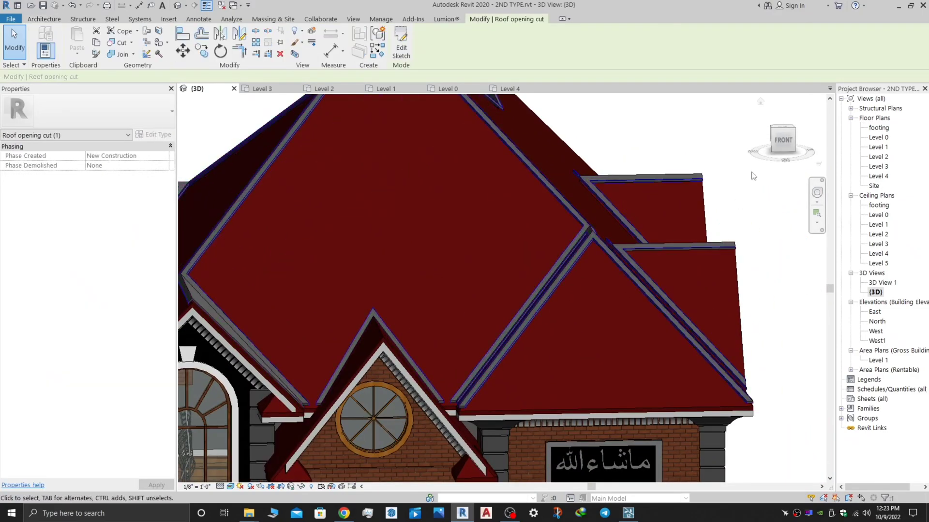
{"action": "left_click", "coordinate": [780, 141]}
{"action": "scroll", "coordinate": [575, 369], "scroll_direction": "up", "scroll_amount": 4}
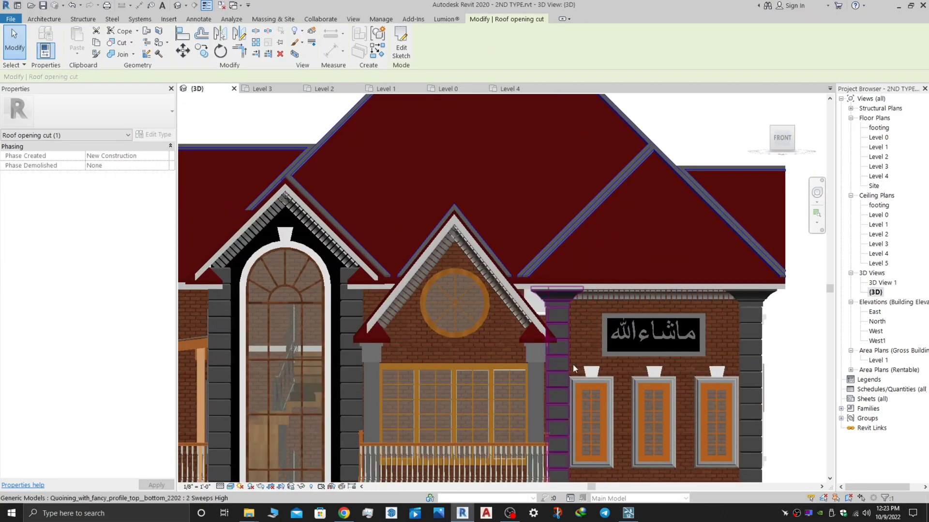
{"action": "scroll", "coordinate": [798, 288], "scroll_direction": "up", "scroll_amount": 4}
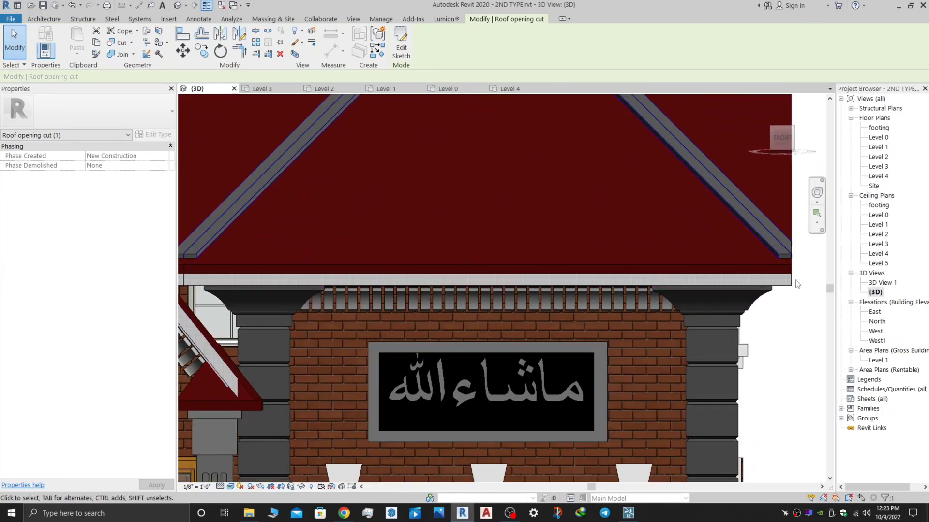
{"action": "left_click", "coordinate": [805, 282]}
{"action": "left_click", "coordinate": [776, 251]}
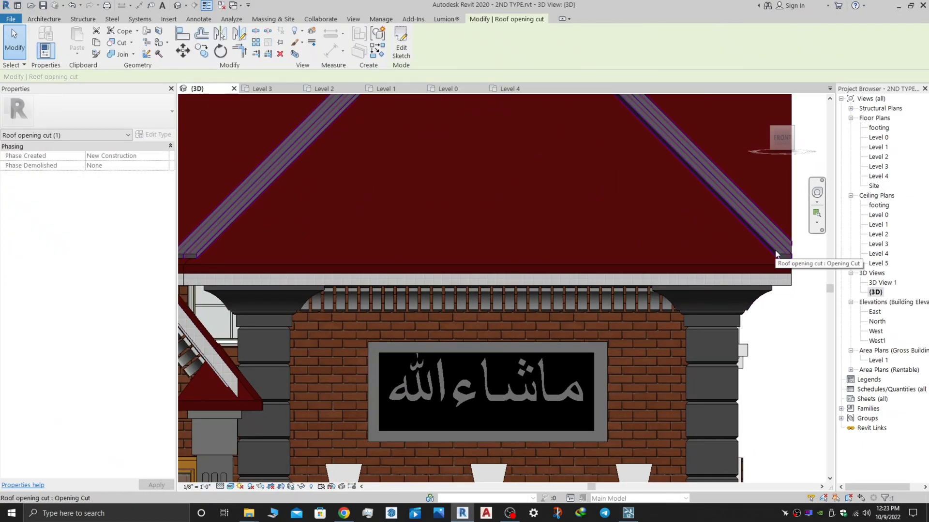
{"action": "left_click", "coordinate": [181, 56]}
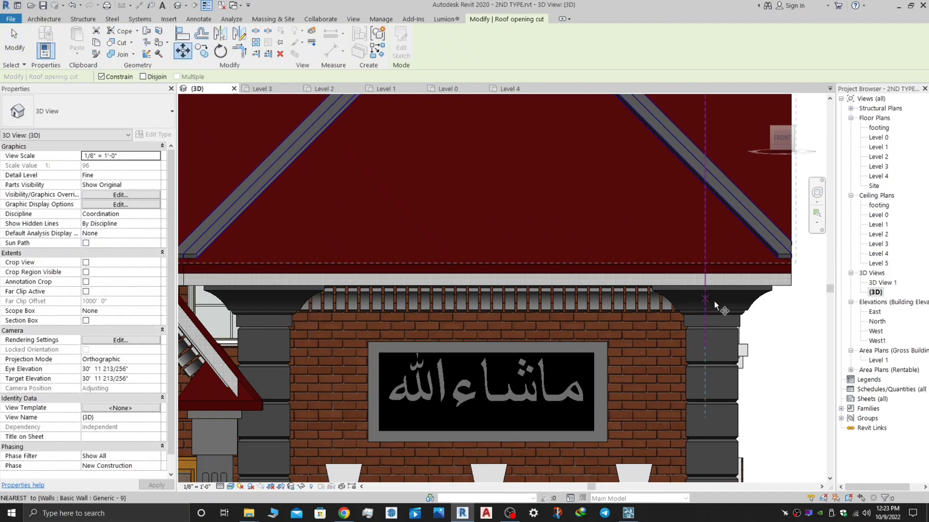
{"action": "scroll", "coordinate": [783, 232], "scroll_direction": "up", "scroll_amount": 3}
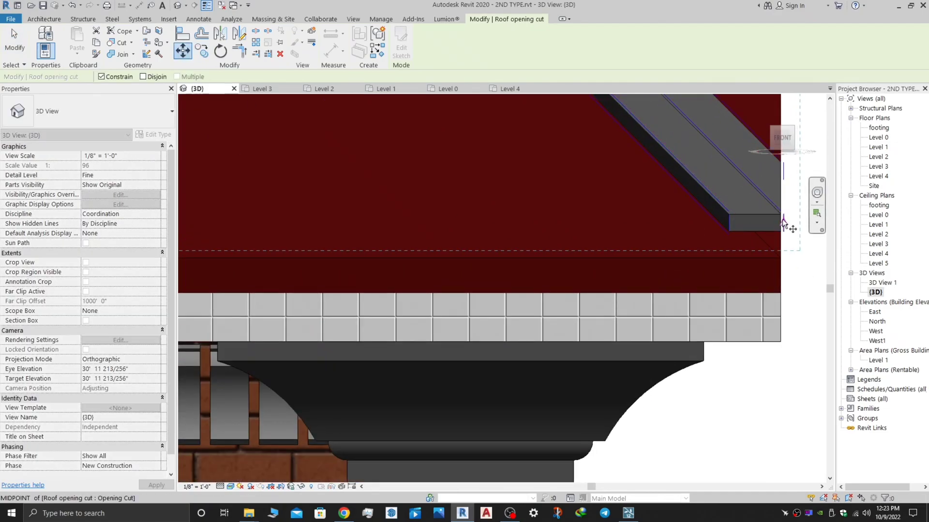
{"action": "left_click", "coordinate": [778, 219]}
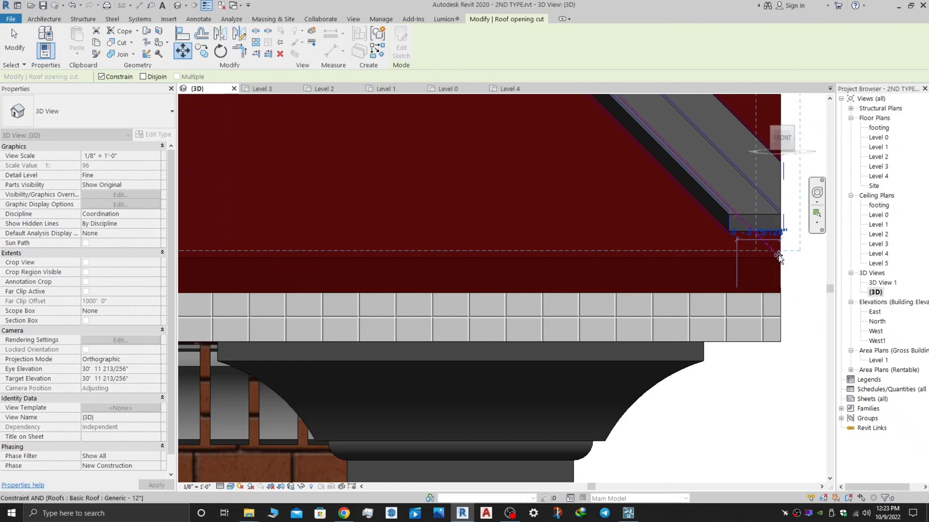
{"action": "left_click", "coordinate": [101, 77]}
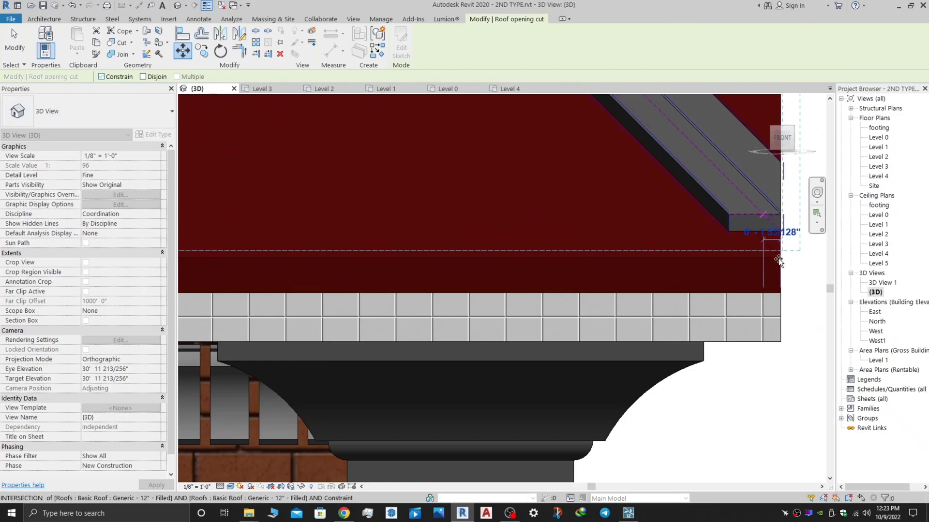
{"action": "left_click", "coordinate": [780, 269]}
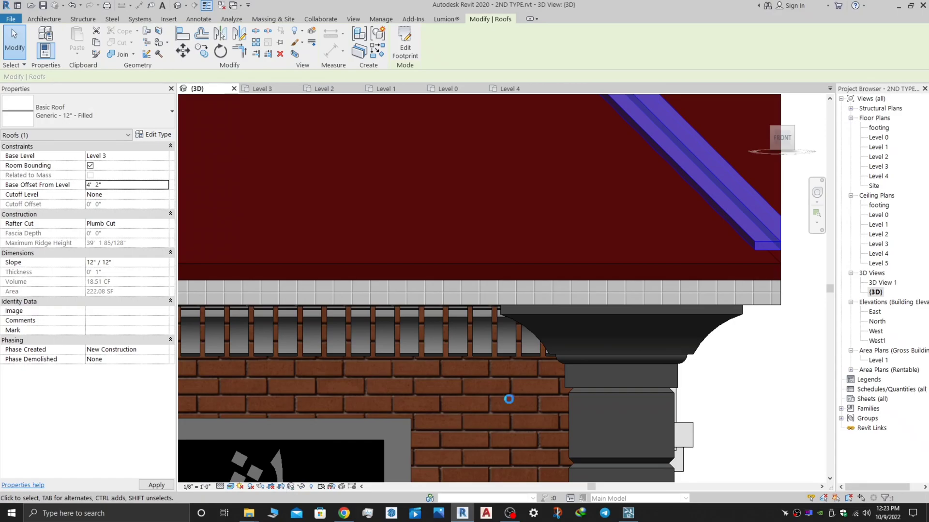
Set the strip roof's base offset from Level 3 to 4' 2"
{"action": "scroll", "coordinate": [729, 402], "scroll_direction": "down", "scroll_amount": 2}
{"action": "left_click", "coordinate": [758, 384]}
{"action": "scroll", "coordinate": [759, 380], "scroll_direction": "down", "scroll_amount": 2}
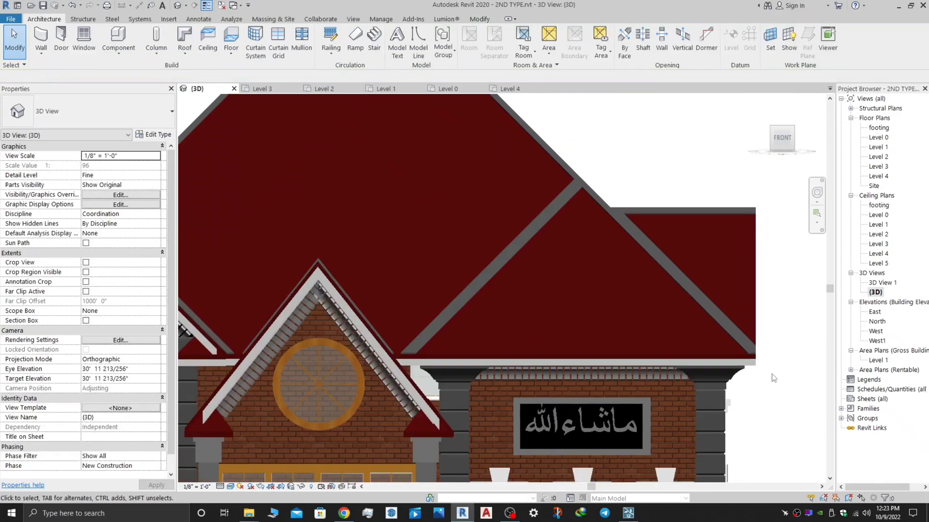
{"action": "middle_click_drag", "start_coordinate": [774, 378], "coordinate": [414, 189], "text": "shift"}
{"action": "scroll", "coordinate": [748, 341], "scroll_direction": "down", "scroll_amount": 2}
{"action": "scroll", "coordinate": [678, 358], "scroll_direction": "up", "scroll_amount": 3}
{"action": "scroll", "coordinate": [414, 188], "scroll_direction": "up", "scroll_amount": 3}
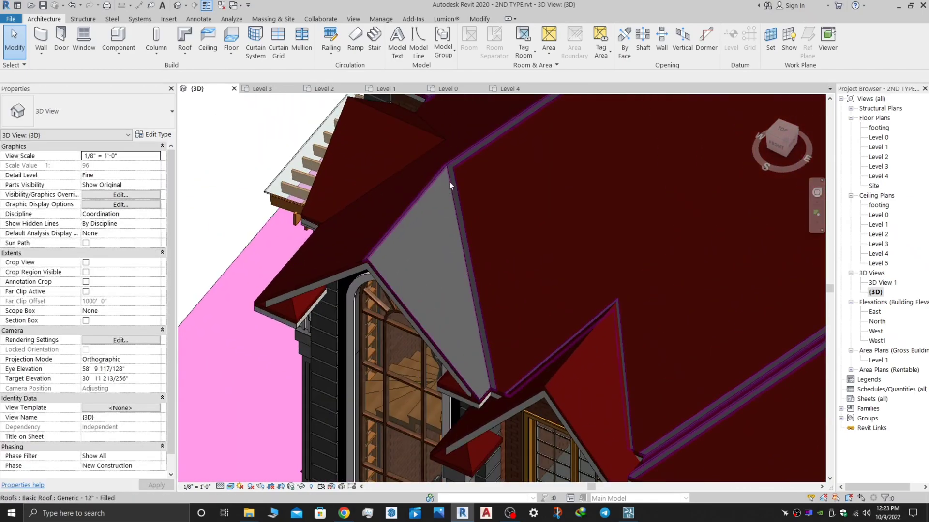
{"action": "double_click", "coordinate": [449, 181]}
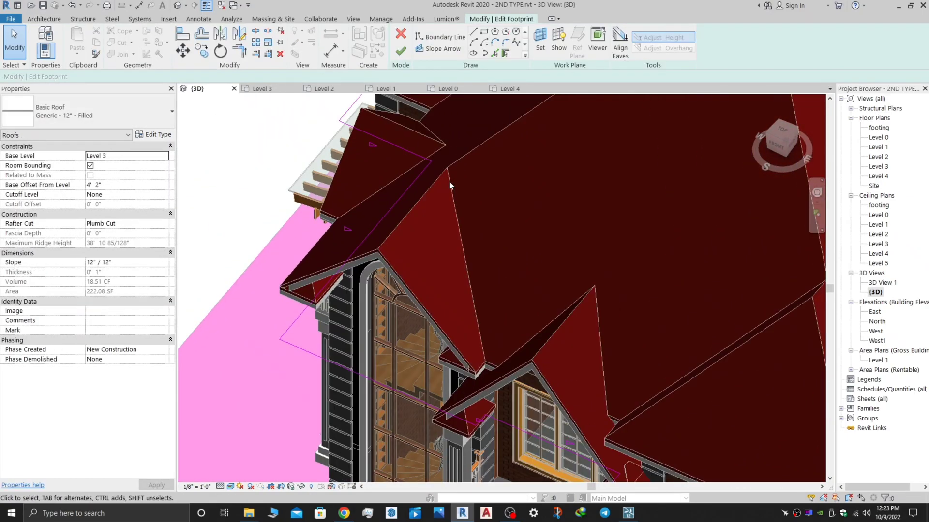
{"action": "key", "text": "ctrl+z"}
Open the roof opening cut's boundary for editing and show it in the Level 4 floor plan
{"action": "middle_click_drag", "start_coordinate": [442, 187], "coordinate": [560, 205], "text": "shift"}
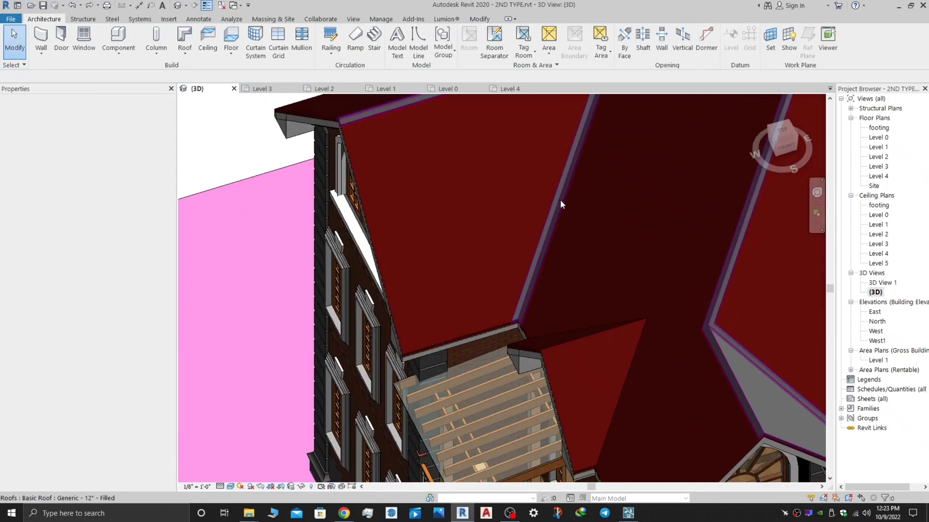
{"action": "double_click", "coordinate": [704, 336]}
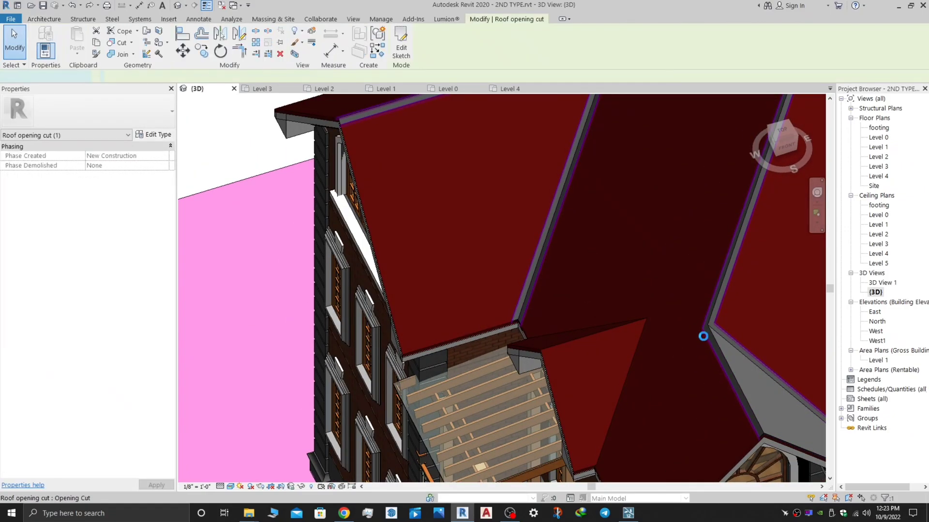
{"action": "scroll", "coordinate": [704, 335], "scroll_direction": "down", "scroll_amount": 4}
{"action": "double_click", "coordinate": [878, 177]}
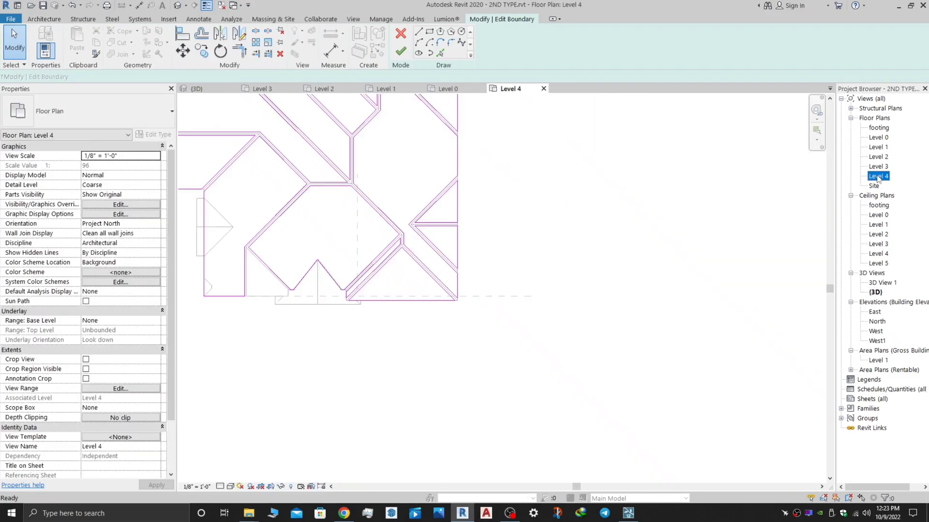
Add boundary lines offset 3" inward from the vertical ridge edge and the diagonal edge of the uncut lower roof face
{"action": "scroll", "coordinate": [508, 270], "scroll_direction": "up", "scroll_amount": 4}
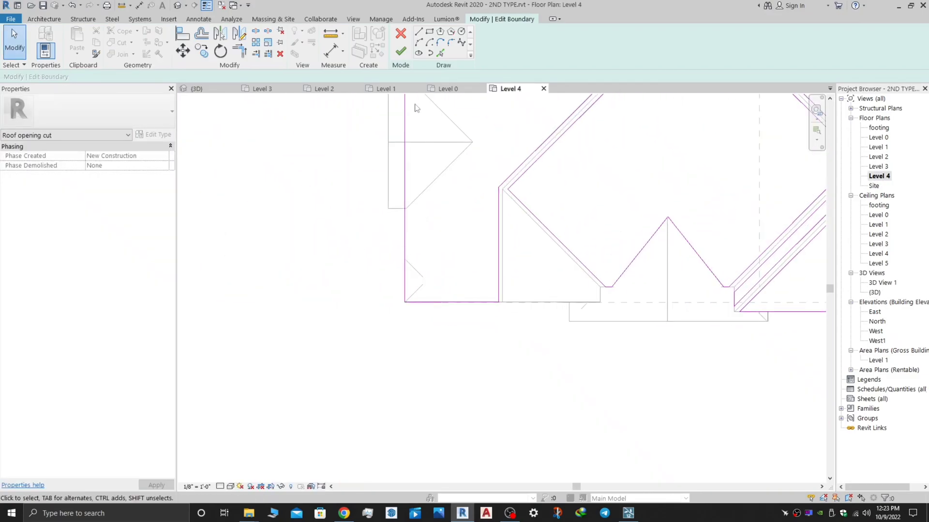
{"action": "left_click", "coordinate": [419, 32]}
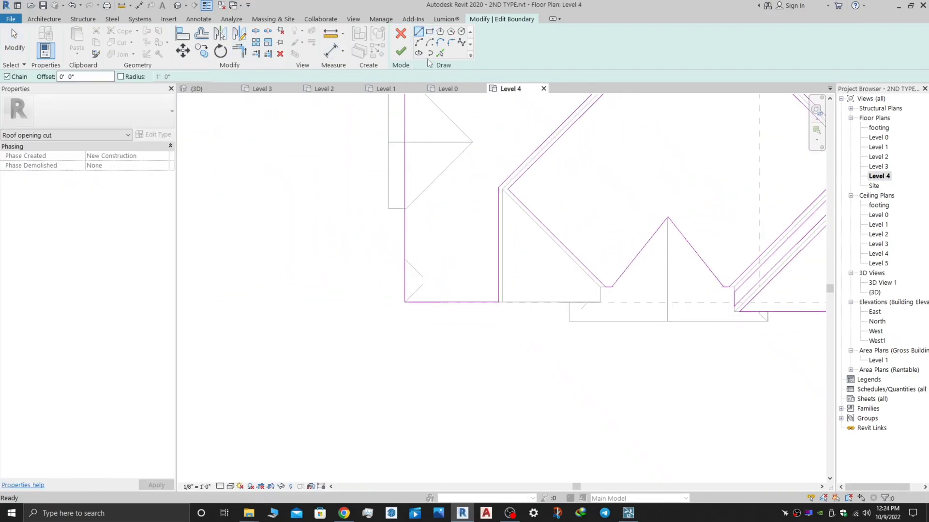
{"action": "left_click", "coordinate": [440, 52]}
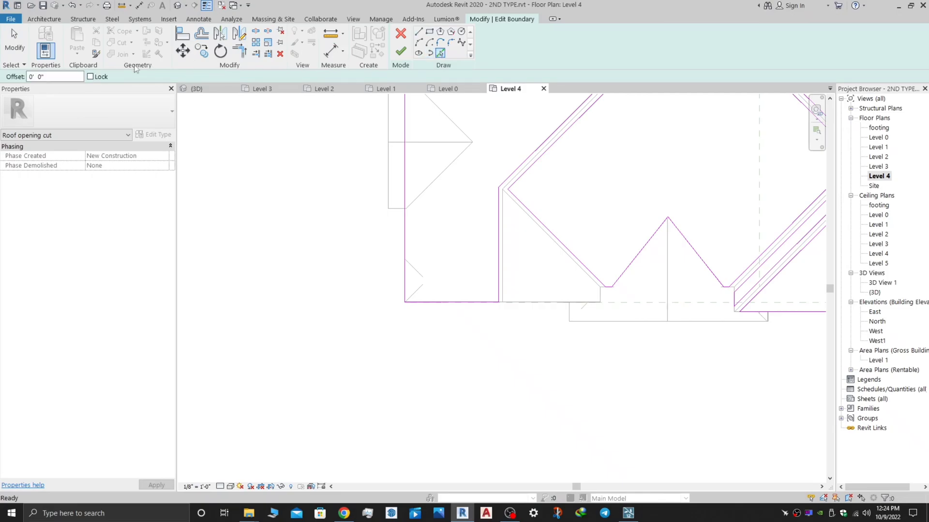
{"action": "double_click", "coordinate": [50, 76]}
{"action": "type", "text": "3"}
{"action": "key", "text": "Return"}
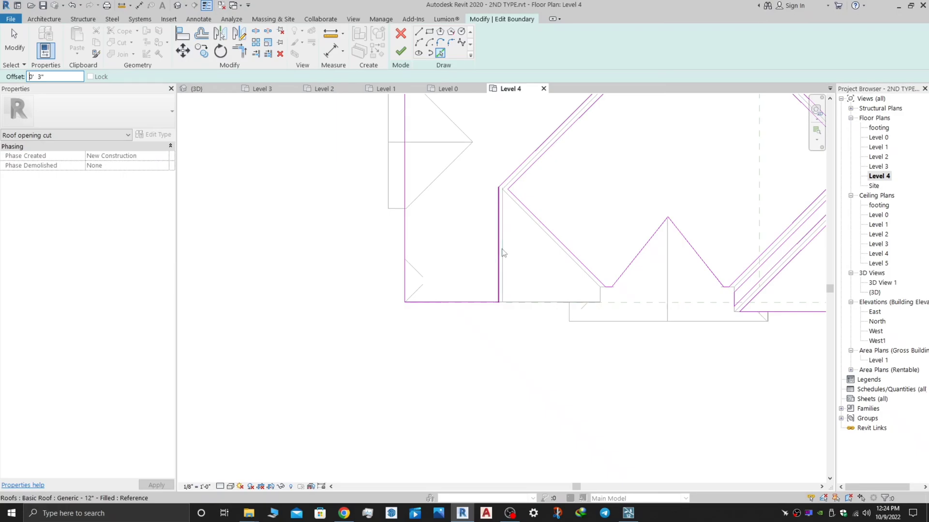
{"action": "scroll", "coordinate": [503, 253], "scroll_direction": "up", "scroll_amount": 2}
{"action": "left_click", "coordinate": [503, 241]}
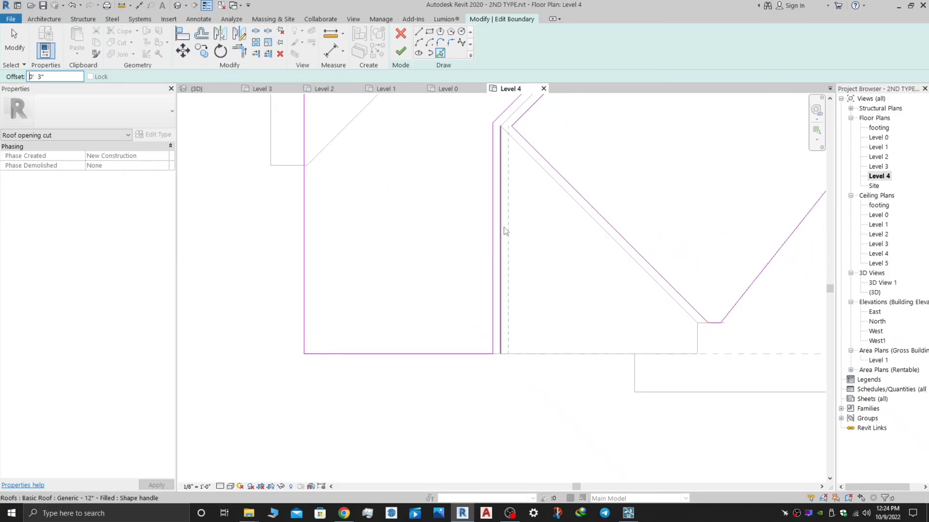
{"action": "left_click", "coordinate": [566, 197]}
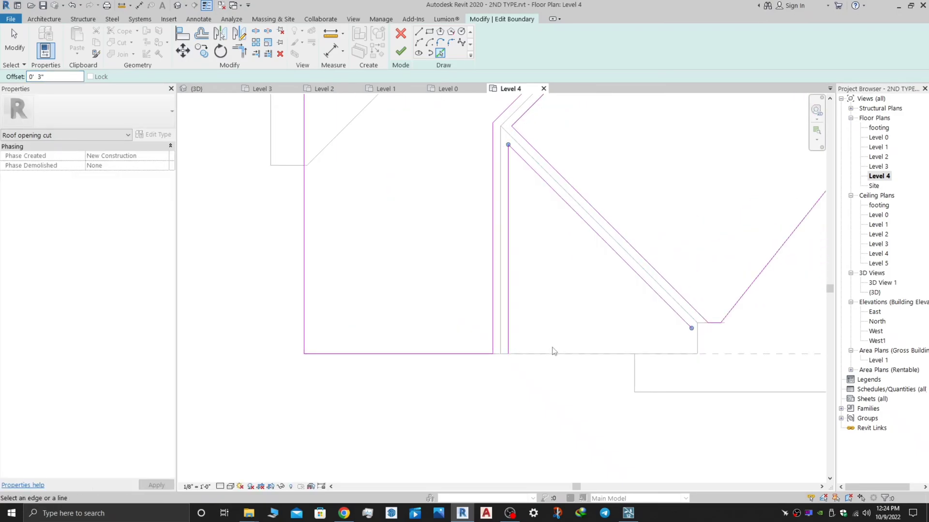
Pick the uncut face's eave edge and short vertical end edge as boundary lines with a 0 offset
{"action": "left_click", "coordinate": [442, 56]}
{"action": "left_click_drag", "start_coordinate": [57, 76], "coordinate": [17, 81]}
{"action": "type", "text": "0"}
{"action": "key", "text": "Return"}
{"action": "left_click", "coordinate": [609, 354]}
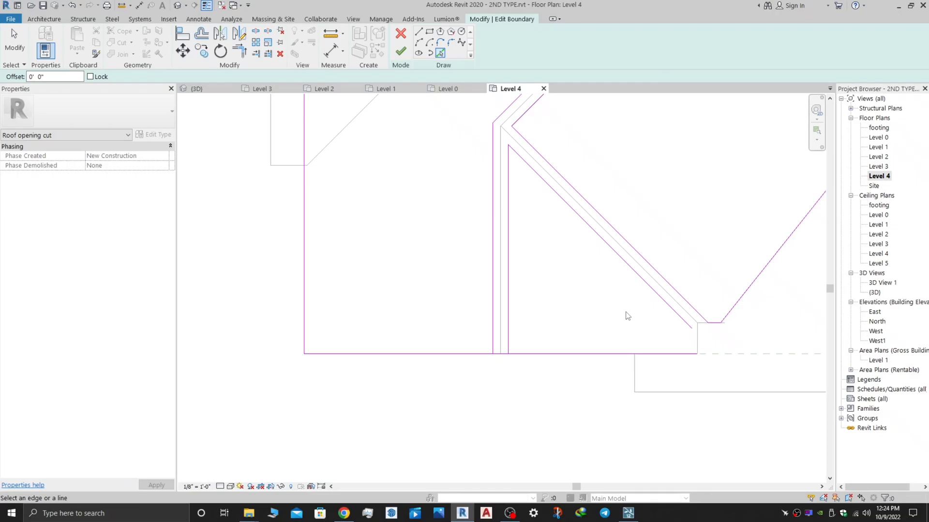
{"action": "key", "text": "Escape"}
{"action": "left_click", "coordinate": [440, 54]}
{"action": "scroll", "coordinate": [692, 343], "scroll_direction": "up", "scroll_amount": 2}
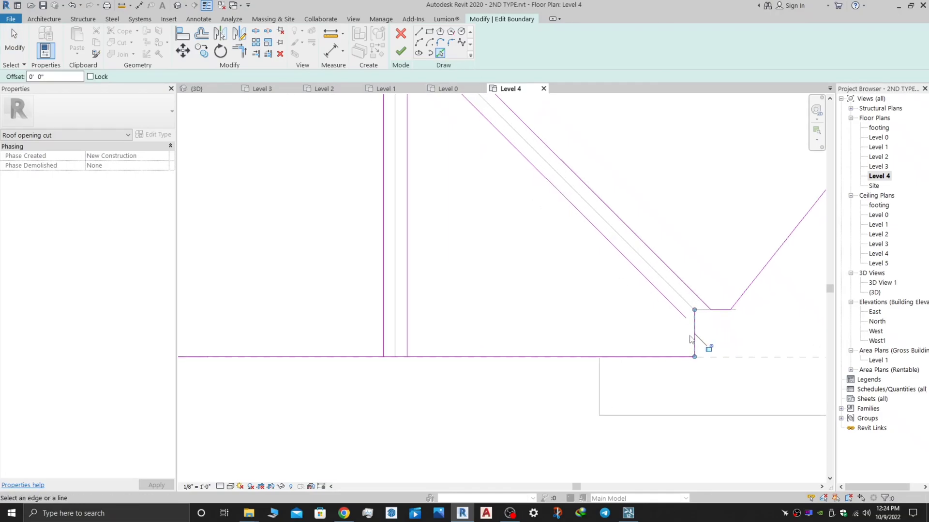
{"action": "left_click", "coordinate": [695, 335]}
{"action": "key", "text": "Escape"}
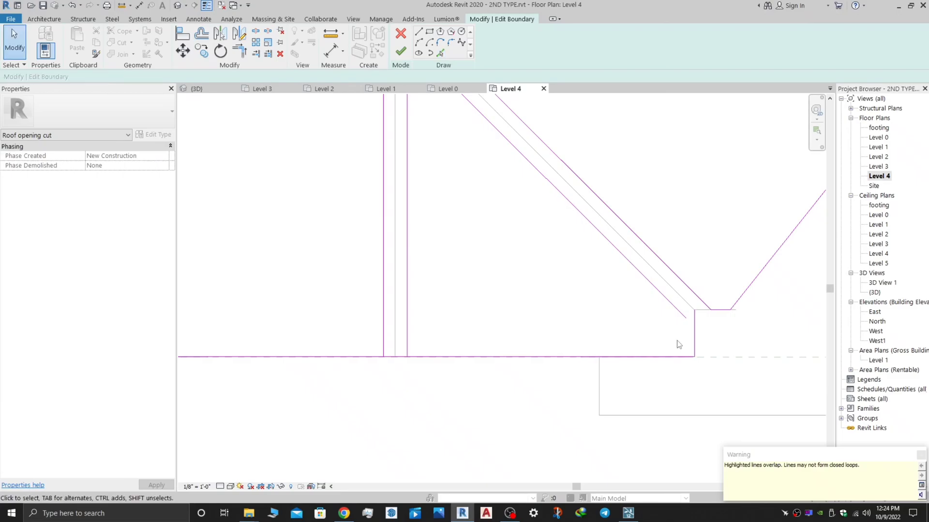
Shift the short vertical end line inward from the roof edge and trim the diagonal boundary line to it
{"action": "scroll", "coordinate": [680, 344], "scroll_direction": "up", "scroll_amount": 2}
{"action": "left_click", "coordinate": [684, 345]}
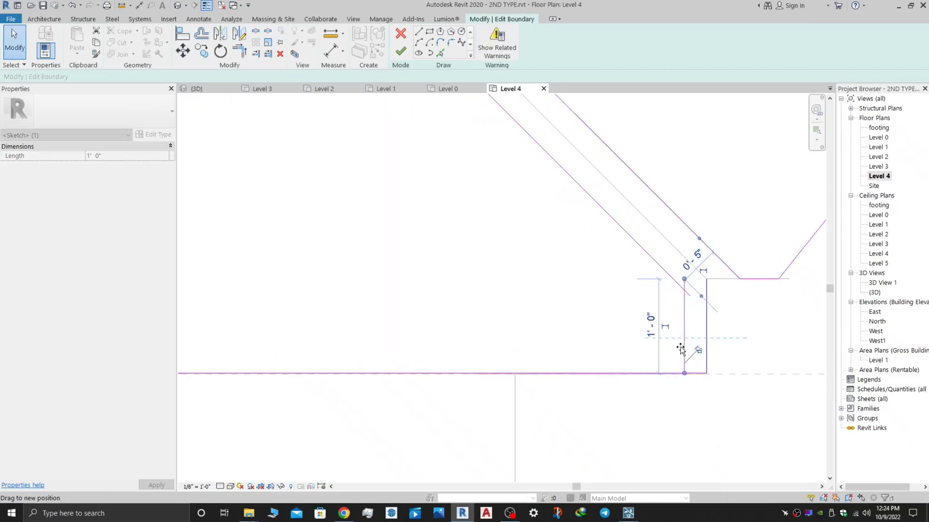
{"action": "key", "text": "Escape"}
{"action": "scroll", "coordinate": [687, 342], "scroll_direction": "down", "scroll_amount": 1}
{"action": "key", "text": "t"}
{"action": "key", "text": "r"}
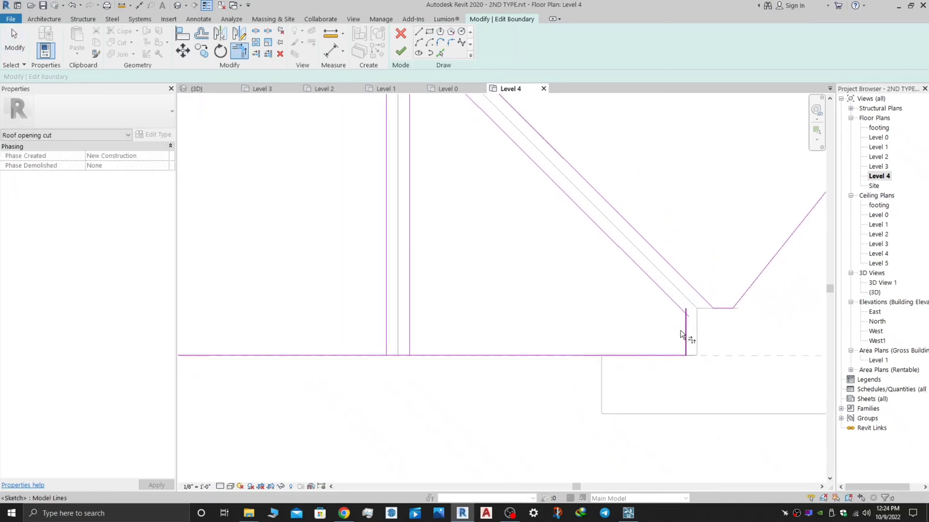
{"action": "left_click", "coordinate": [674, 299]}
{"action": "left_click", "coordinate": [685, 331]}
{"action": "scroll", "coordinate": [591, 340], "scroll_direction": "down", "scroll_amount": 2}
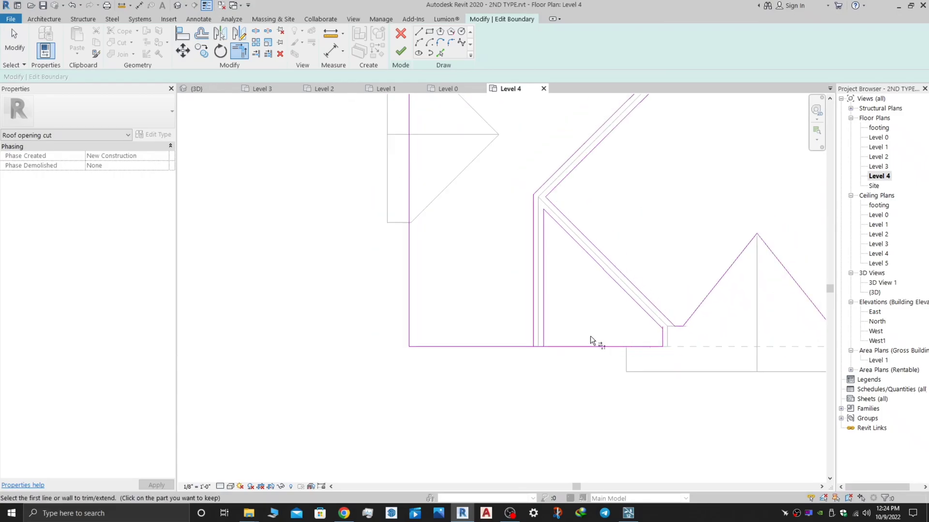
Clean up the corner between the diagonal and short end lines and try to finish the opening boundary
{"action": "scroll", "coordinate": [507, 351], "scroll_direction": "up", "scroll_amount": 3}
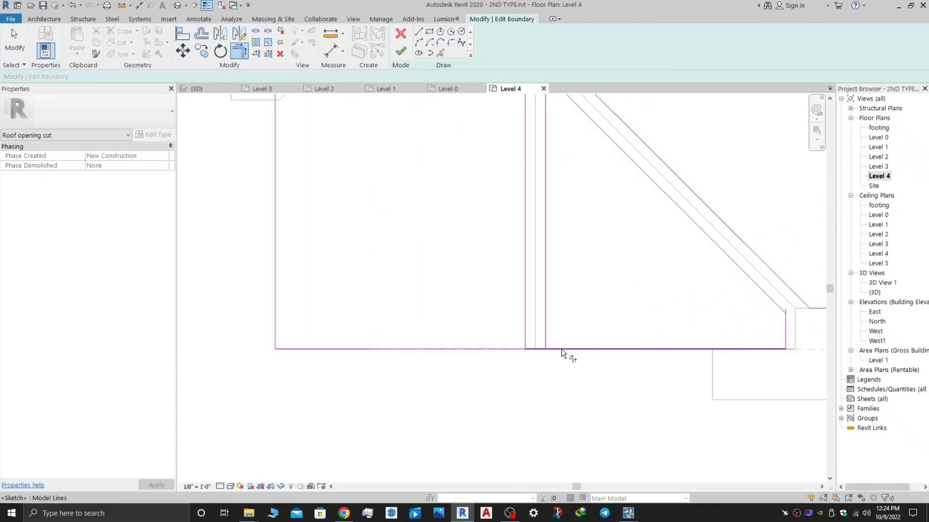
{"action": "scroll", "coordinate": [545, 331], "scroll_direction": "down", "scroll_amount": 3}
{"action": "left_click", "coordinate": [400, 51]}
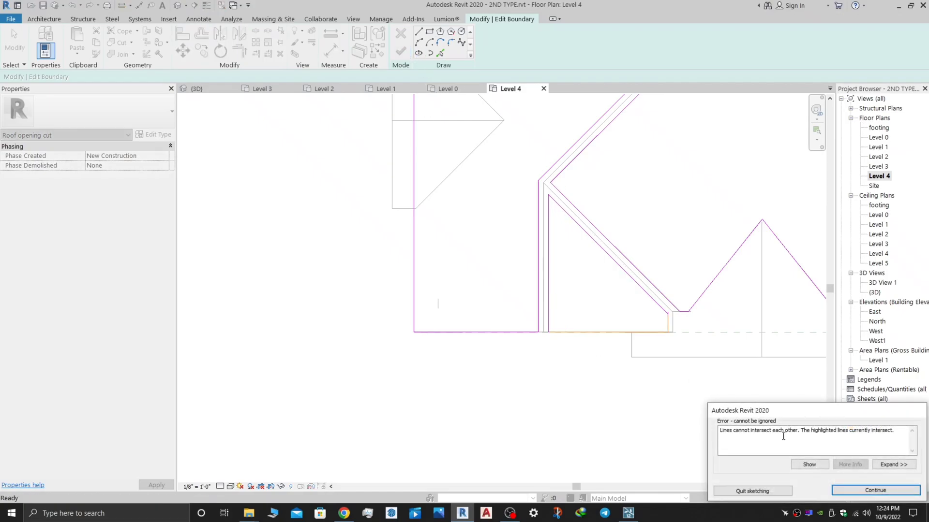
{"action": "left_click", "coordinate": [861, 492]}
{"action": "scroll", "coordinate": [641, 290], "scroll_direction": "up", "scroll_amount": 3}
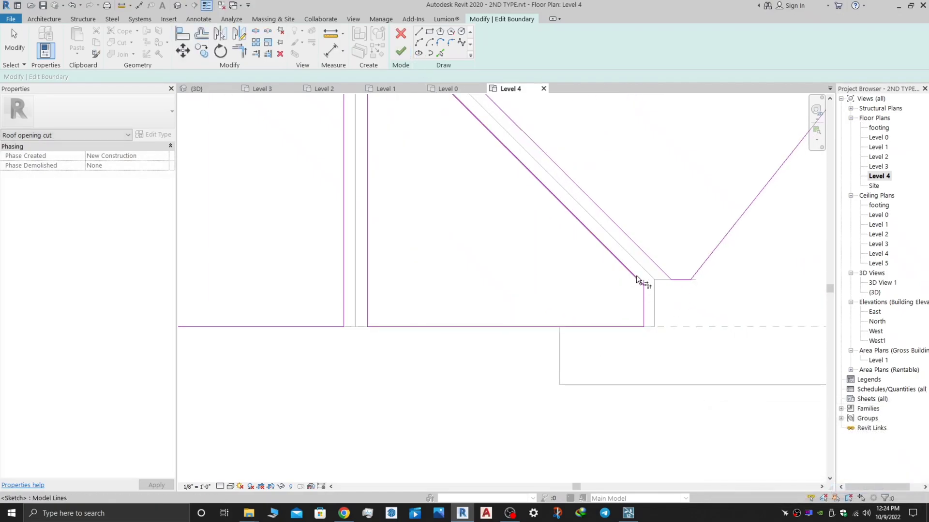
{"action": "scroll", "coordinate": [649, 302], "scroll_direction": "down", "scroll_amount": 3}
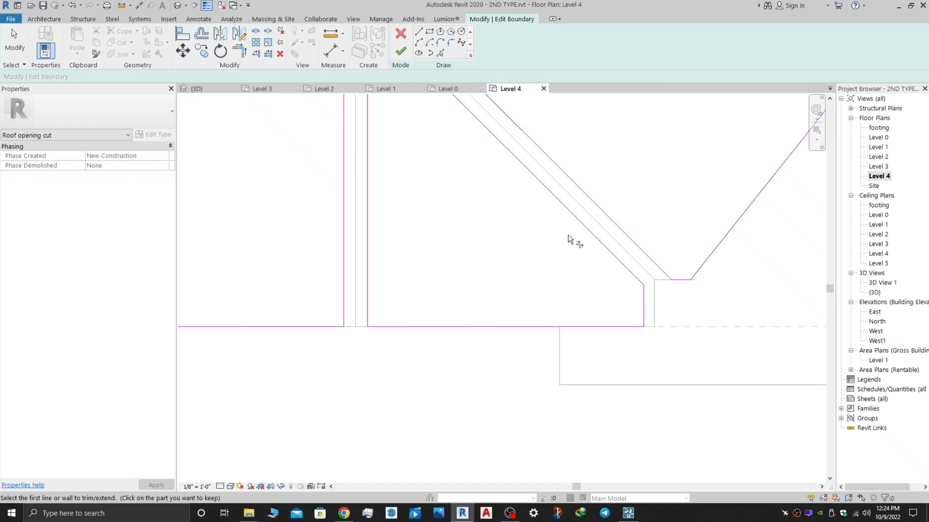
{"action": "left_click", "coordinate": [400, 51]}
{"action": "scroll", "coordinate": [450, 175], "scroll_direction": "down", "scroll_amount": 1}
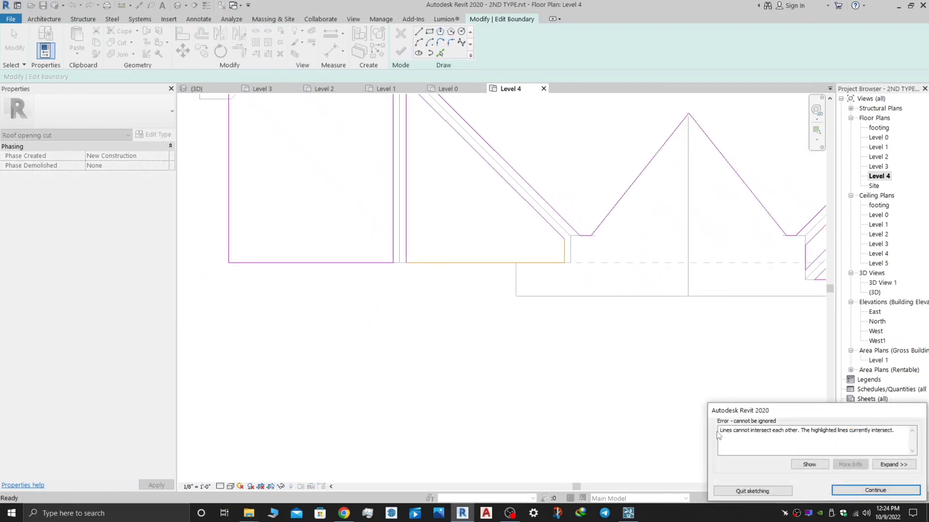
{"action": "left_click", "coordinate": [860, 491]}
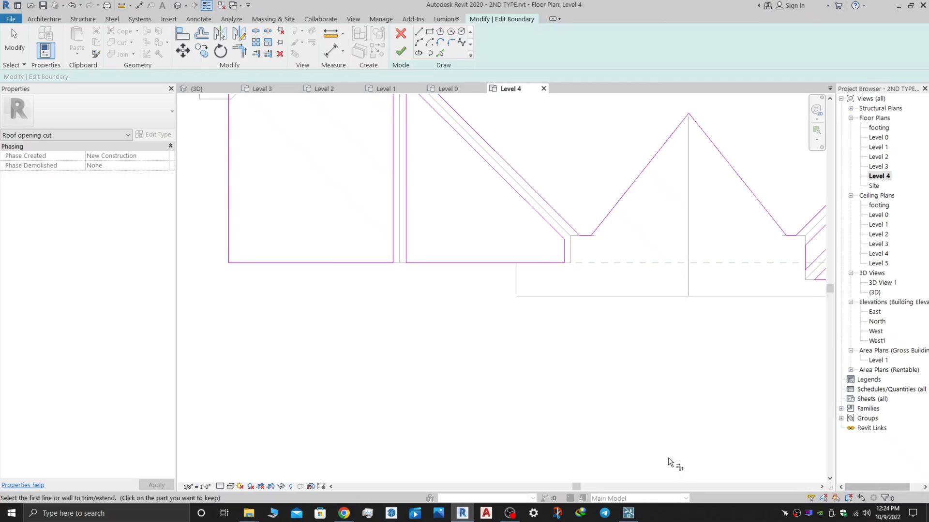
Delete the uncut face's eave boundary line and the overlapping segment on its short vertical end line
{"action": "key", "text": "Escape"}
{"action": "left_click", "coordinate": [506, 264]}
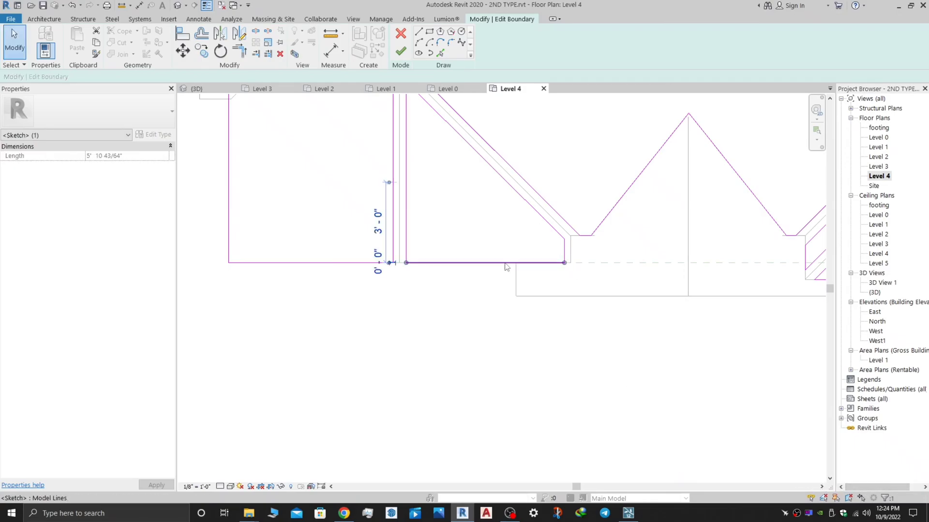
{"action": "key", "text": "Delete"}
{"action": "scroll", "coordinate": [529, 262], "scroll_direction": "down", "scroll_amount": 1}
{"action": "left_click", "coordinate": [560, 257]}
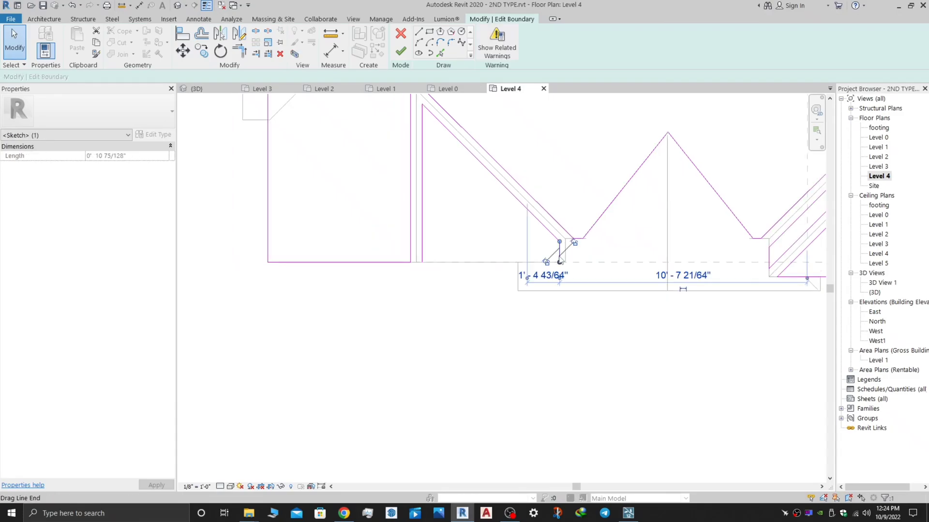
{"action": "key", "text": "Delete"}
{"action": "key", "text": "Escape"}
{"action": "scroll", "coordinate": [561, 258], "scroll_direction": "up", "scroll_amount": 2}
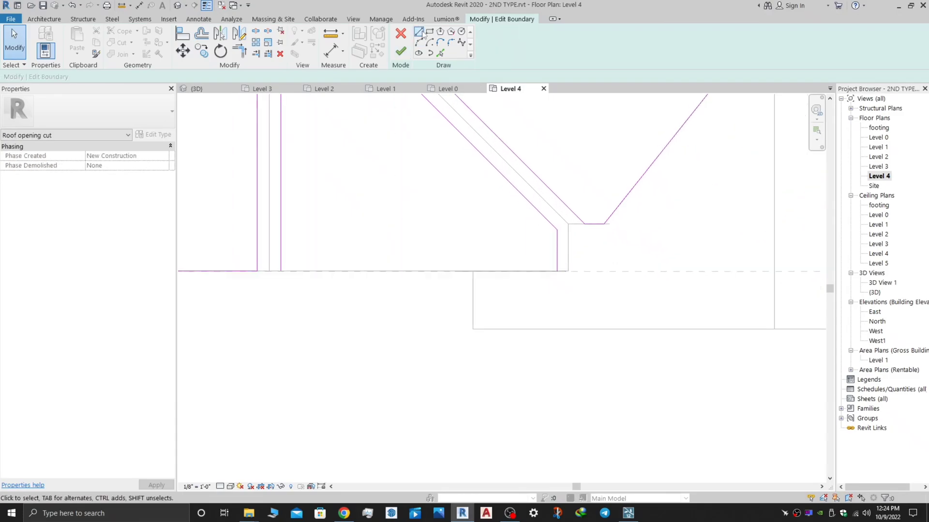
Draw a new eave line between the face's vertical line and short end line, and finish the opening boundary
{"action": "left_click", "coordinate": [270, 271]}
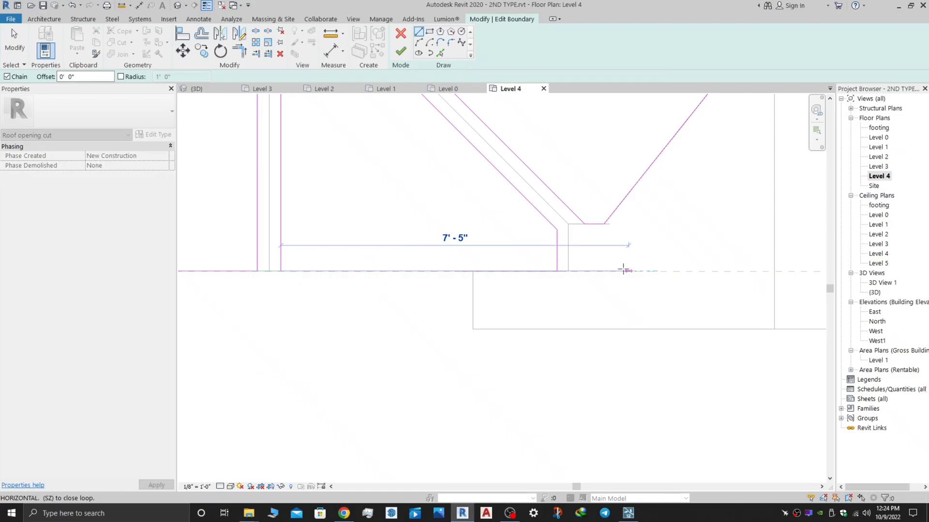
{"action": "left_click", "coordinate": [546, 270]}
{"action": "scroll", "coordinate": [541, 268], "scroll_direction": "down", "scroll_amount": 2}
{"action": "key", "text": "Escape"}
{"action": "left_click", "coordinate": [400, 51]}
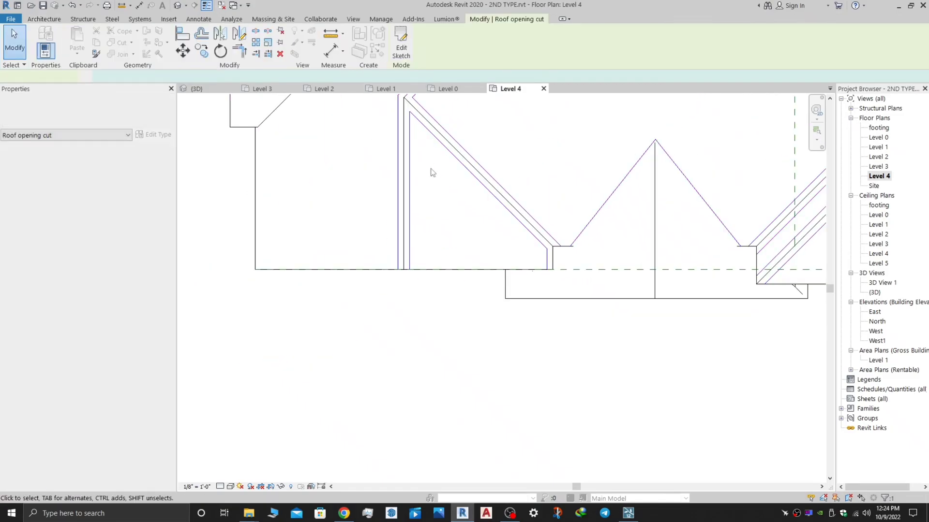
{"action": "scroll", "coordinate": [446, 222], "scroll_direction": "down", "scroll_amount": 2}
{"action": "key", "text": "Escape"}
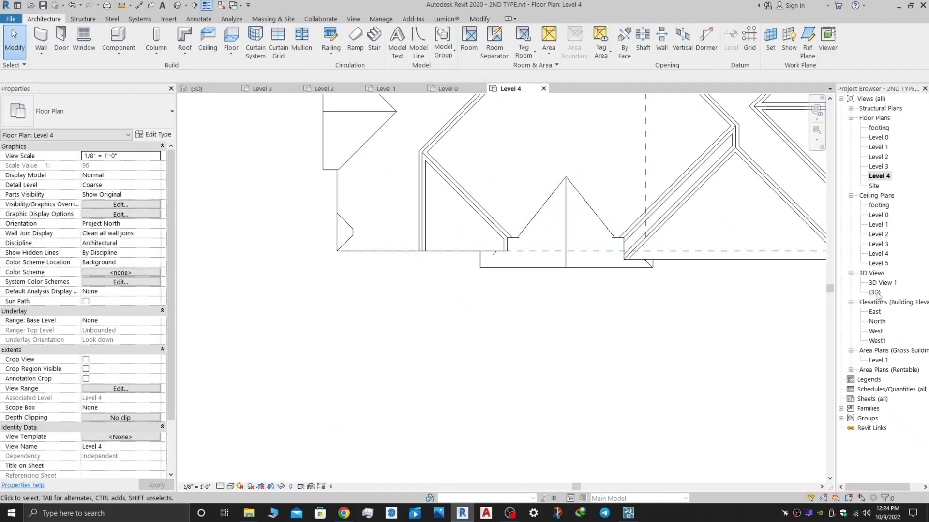
Open the 3D view and examine the newly cut roof face beside the front gable, then the roof's left side
{"action": "double_click", "coordinate": [875, 293]}
{"action": "middle_click_drag", "start_coordinate": [680, 325], "coordinate": [624, 324], "text": "shift"}
{"action": "scroll", "coordinate": [609, 308], "scroll_direction": "up", "scroll_amount": 3}
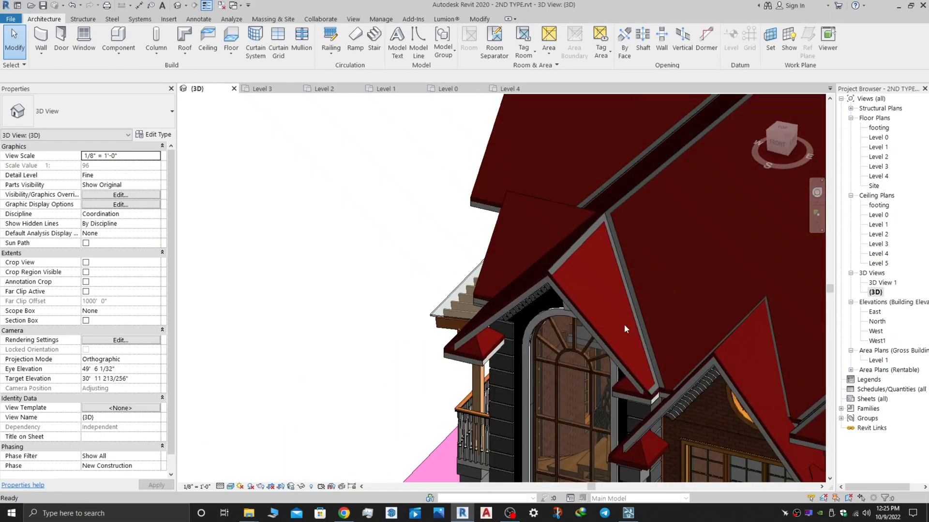
{"action": "scroll", "coordinate": [625, 324], "scroll_direction": "down", "scroll_amount": 3}
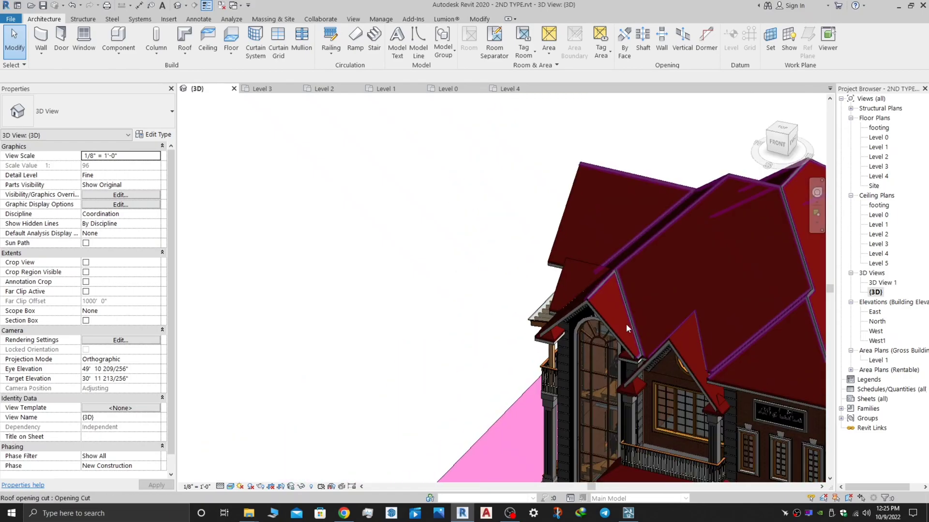
{"action": "scroll", "coordinate": [626, 324], "scroll_direction": "down", "scroll_amount": 5}
{"action": "middle_click_drag", "start_coordinate": [625, 324], "coordinate": [701, 319], "text": "shift"}
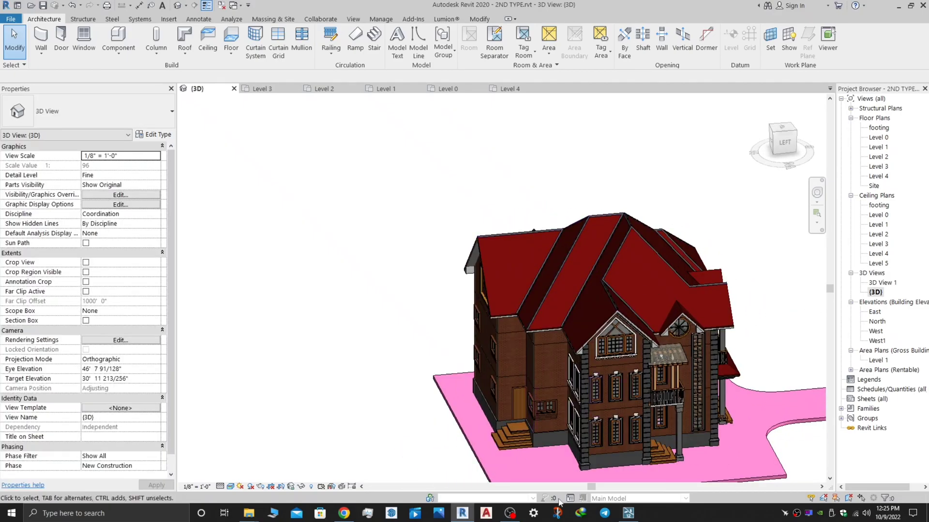
Switch to Lumion, enter Build mode and view the house roof with its strips from above
{"action": "left_click", "coordinate": [628, 513]}
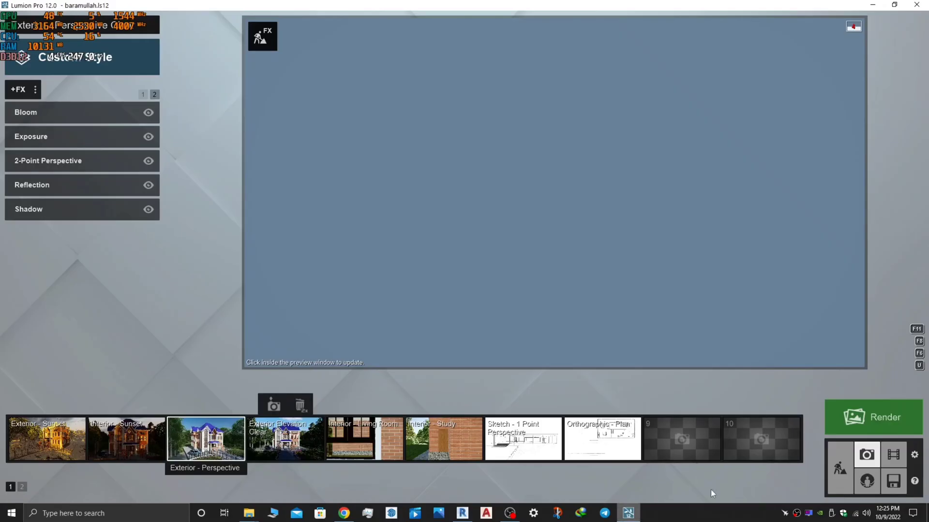
{"action": "left_click", "coordinate": [844, 464]}
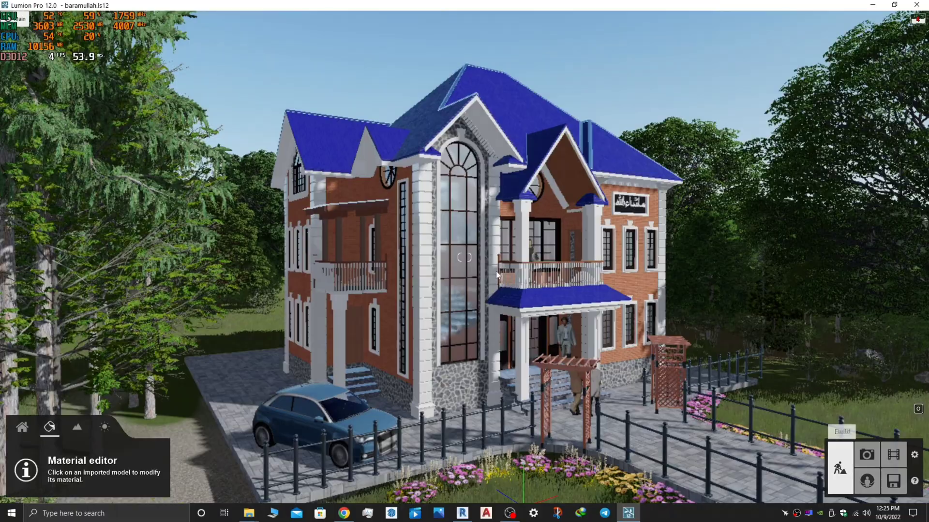
{"action": "key", "text": "s"}
{"action": "mouse_move", "coordinate": [518, 341]}
{"action": "right_mouse_down"}
{"action": "mouse_move", "coordinate": [497, 262]}
{"action": "mouse_move", "coordinate": [506, 329]}
{"action": "right_mouse_up"}
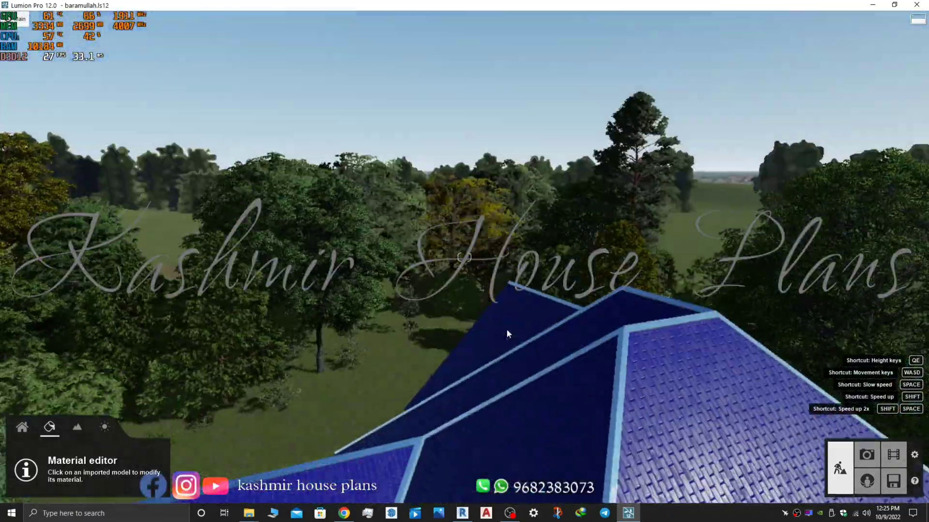
{"action": "right_click_drag", "start_coordinate": [507, 329], "coordinate": [522, 354]}
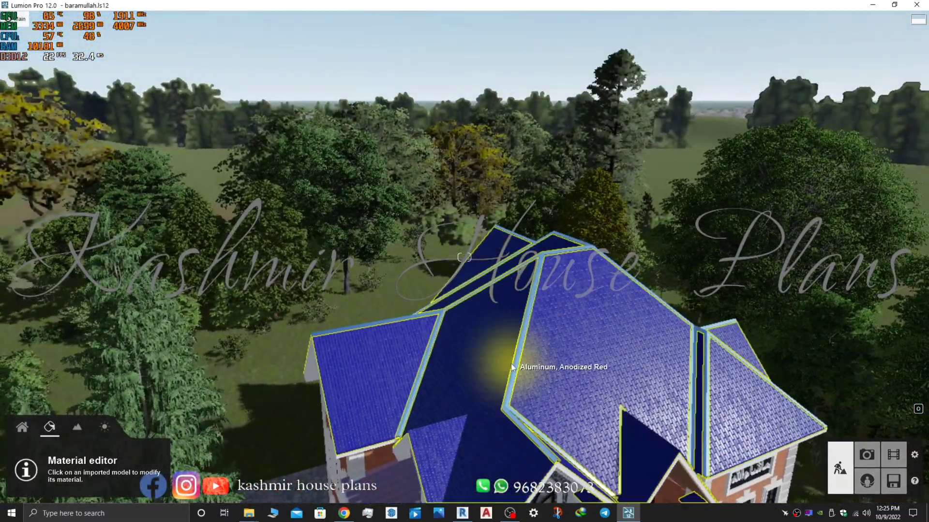
Show the material library choices for the tiled roof's Aluminum, Anodized Red material and the strips' Default Roof material
{"action": "left_click", "coordinate": [512, 367]}
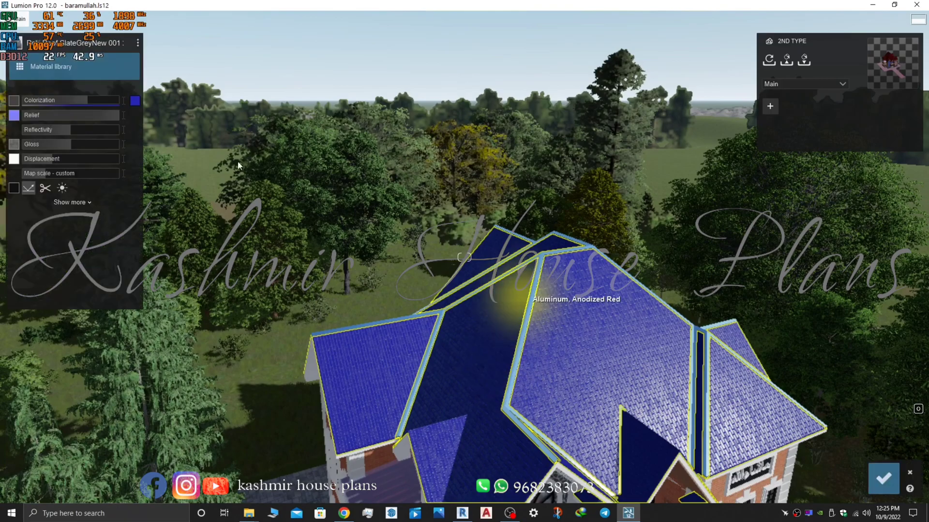
{"action": "left_click", "coordinate": [51, 67]}
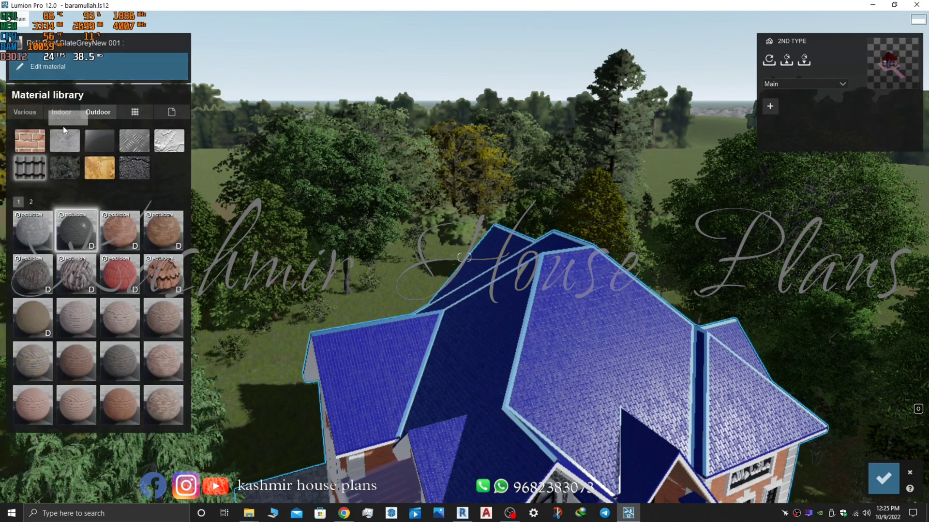
{"action": "left_click", "coordinate": [512, 382]}
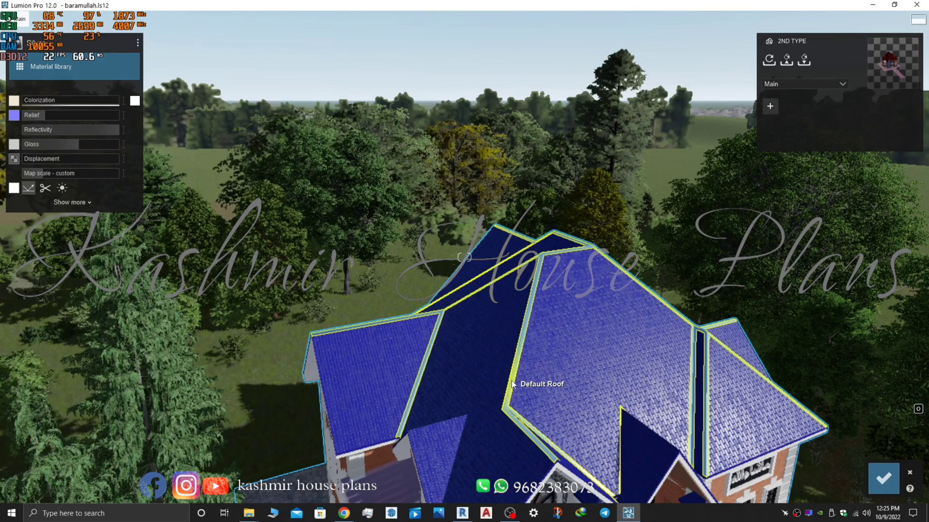
{"action": "left_click", "coordinate": [63, 69]}
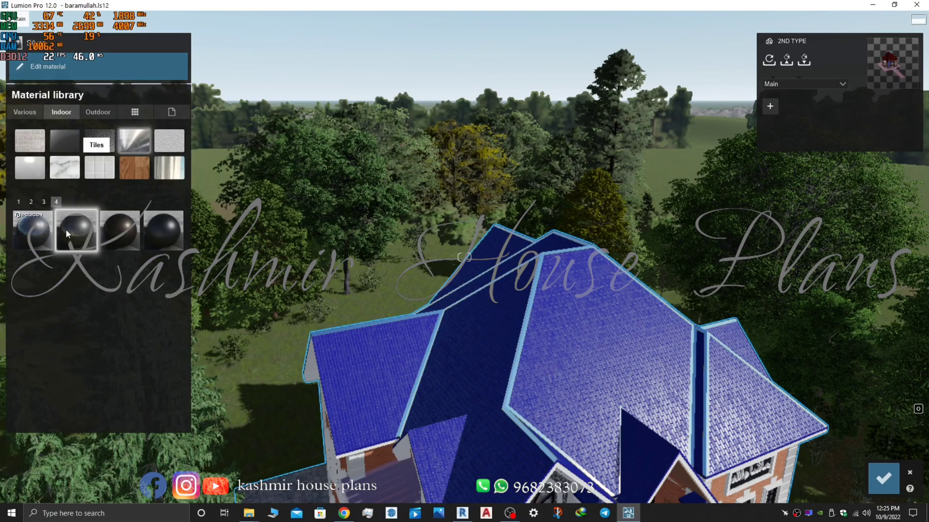
Apply the Poliigon DropsAndStreaks metal from the fourth page of indoor metals to the roof strips and inspect it up close
{"action": "left_click", "coordinate": [36, 231]}
{"action": "scroll", "coordinate": [599, 439], "scroll_direction": "up", "scroll_amount": 5}
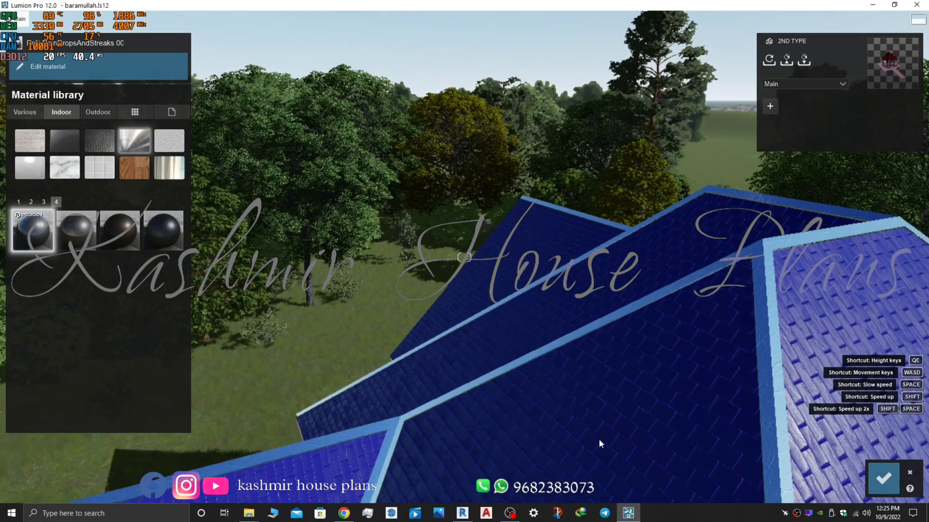
{"action": "right_click_drag", "start_coordinate": [599, 440], "coordinate": [774, 440]}
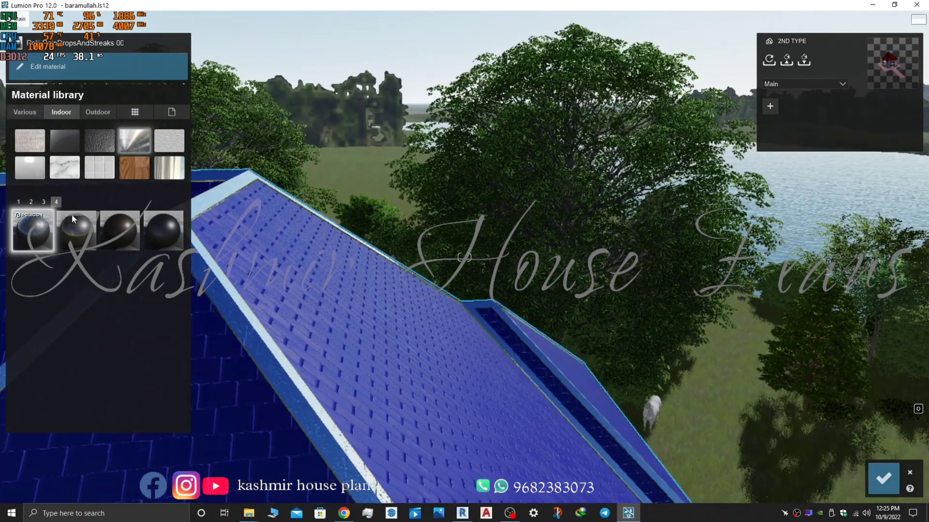
Tint the roof strips' metal material medium grey with the colorization at full strength
{"action": "left_click", "coordinate": [297, 388]}
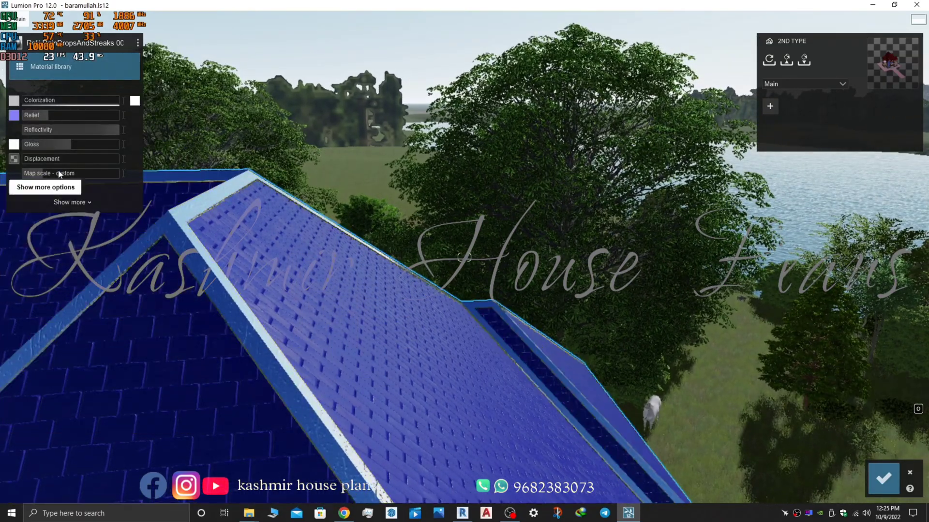
{"action": "left_click", "coordinate": [135, 101]}
{"action": "mouse_move", "coordinate": [192, 107]}
{"action": "left_mouse_down"}
{"action": "mouse_move", "coordinate": [123, 97]}
{"action": "mouse_move", "coordinate": [120, 80]}
{"action": "mouse_move", "coordinate": [117, 99]}
{"action": "left_mouse_up"}
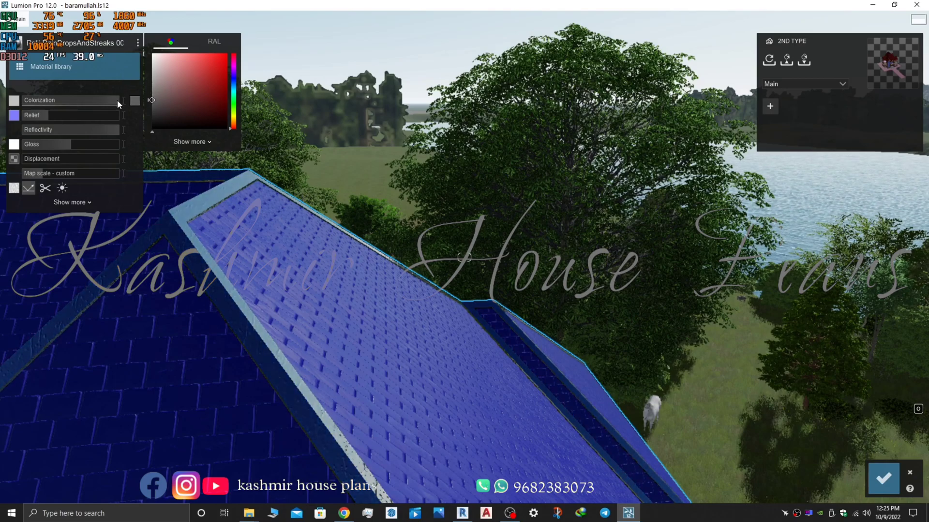
Set the strip material's relief to 0.0, gloss to maximum and reflectivity to 1.0
{"action": "left_click_drag", "start_coordinate": [42, 115], "coordinate": [15, 117]}
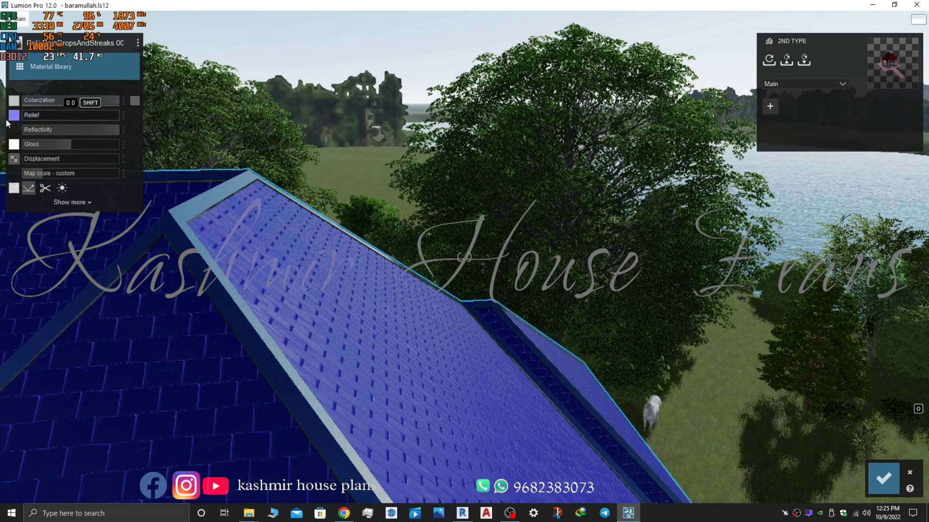
{"action": "left_click_drag", "start_coordinate": [47, 144], "coordinate": [8, 136]}
{"action": "left_click_drag", "start_coordinate": [73, 131], "coordinate": [73, 130]}
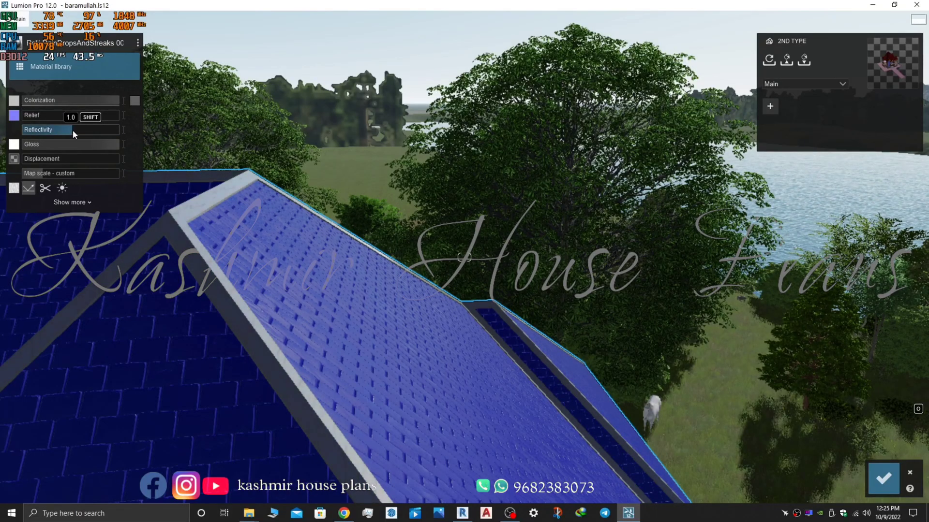
Review the grey strips across the roof from the front of the house and save the material changes
{"action": "key", "text": "s"}
{"action": "right_click_drag", "start_coordinate": [145, 251], "coordinate": [309, 261]}
{"action": "key", "text": "w"}
{"action": "key", "text": "s"}
{"action": "key", "text": "w"}
{"action": "key", "text": "s"}
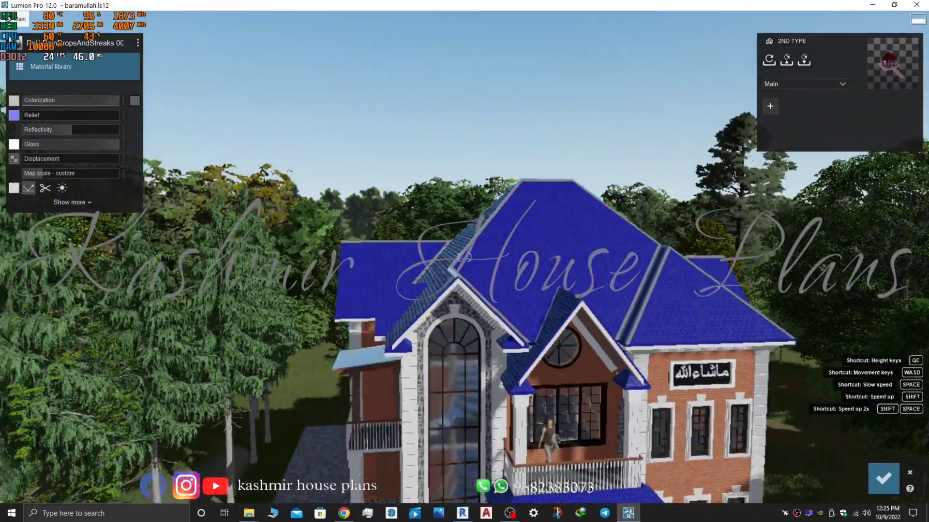
{"action": "key", "text": "w"}
{"action": "key", "text": "a"}
{"action": "key", "text": "q"}
{"action": "right_click_drag", "start_coordinate": [429, 334], "coordinate": [444, 332]}
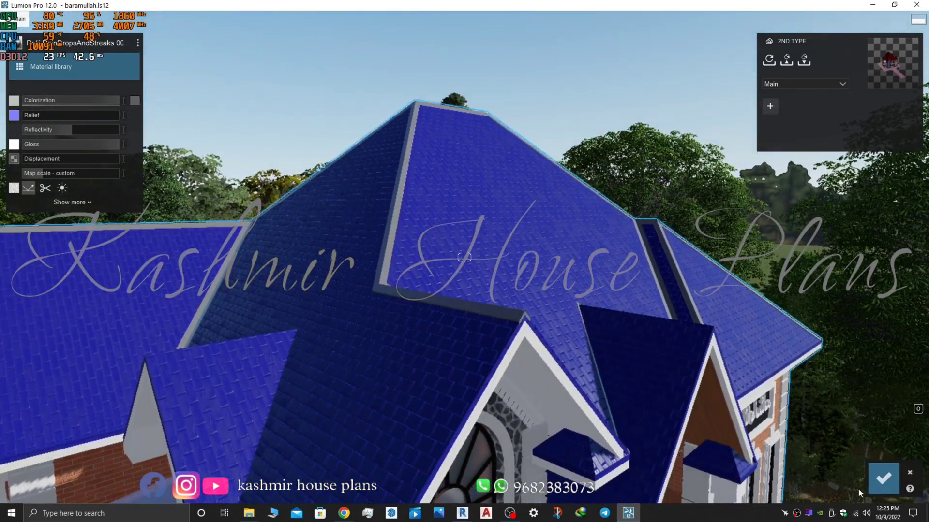
{"action": "left_click", "coordinate": [876, 478]}
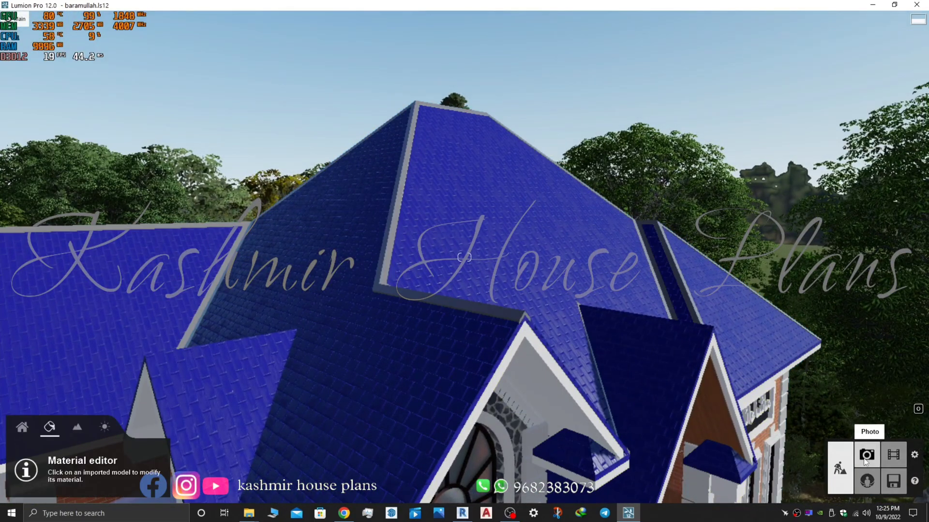